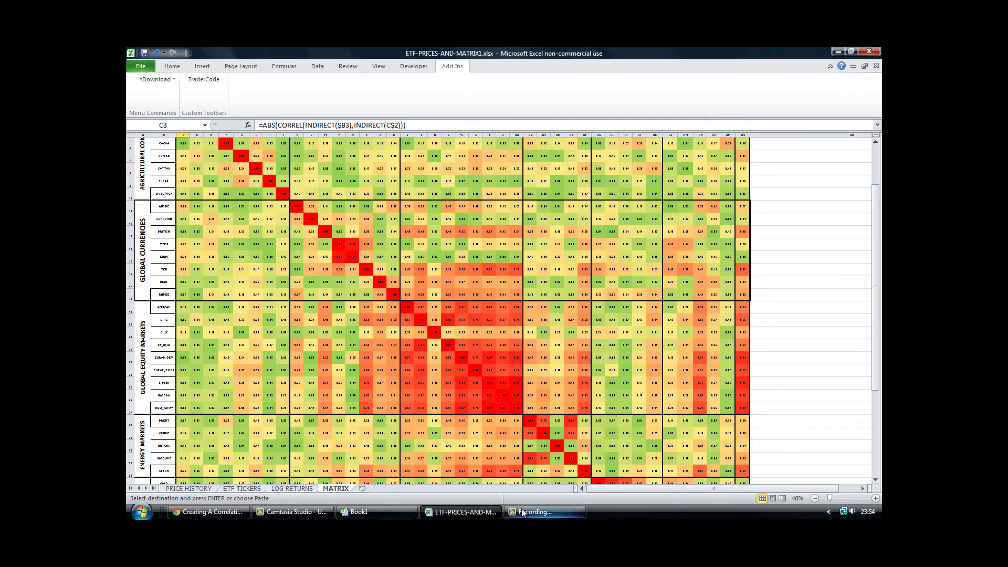
Close the ETF-PRICES-AND-MATRIX1.xlsx example workbook without saving and dismiss the clipboard prompt
left_click(869, 52)
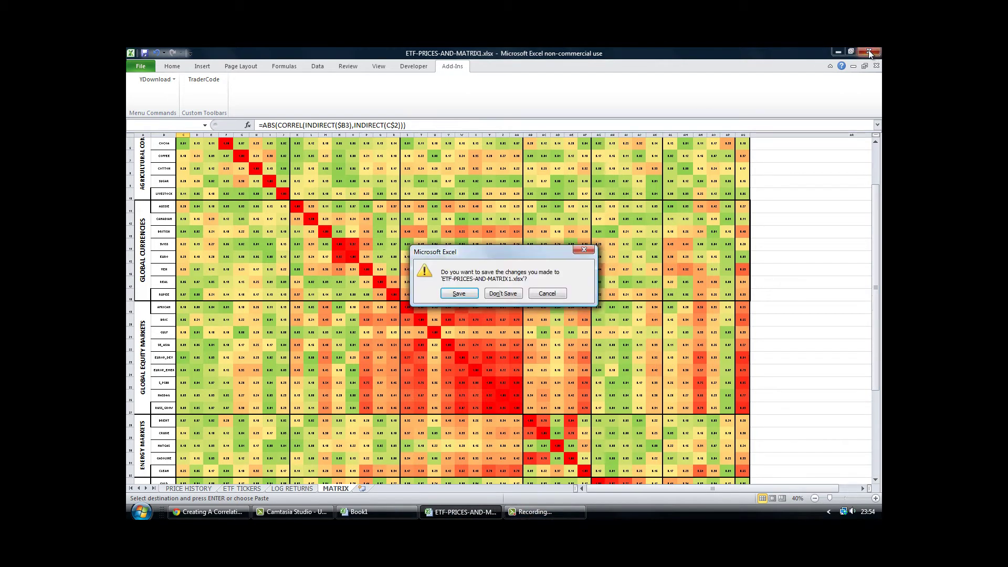
left_click(508, 294)
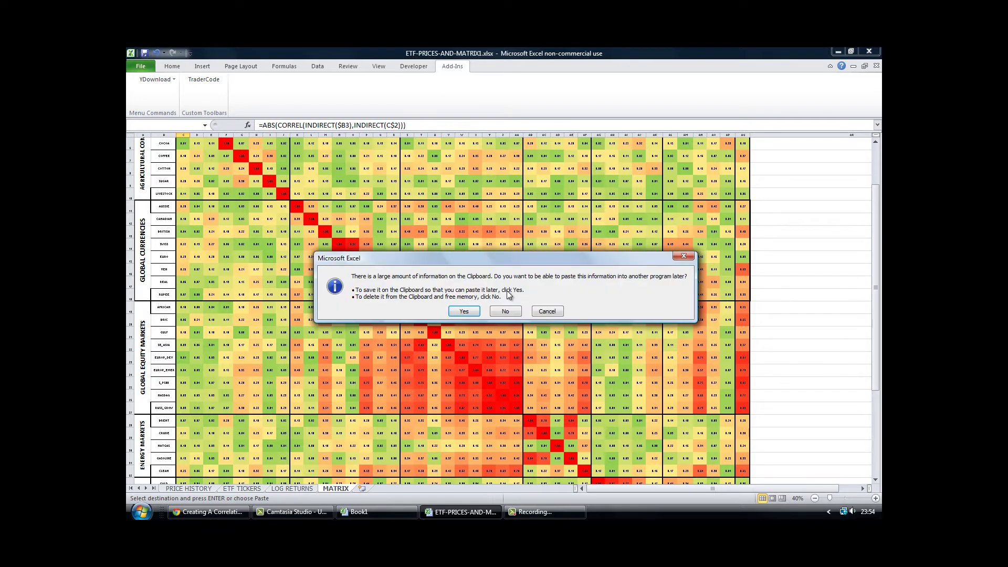
left_click(463, 312)
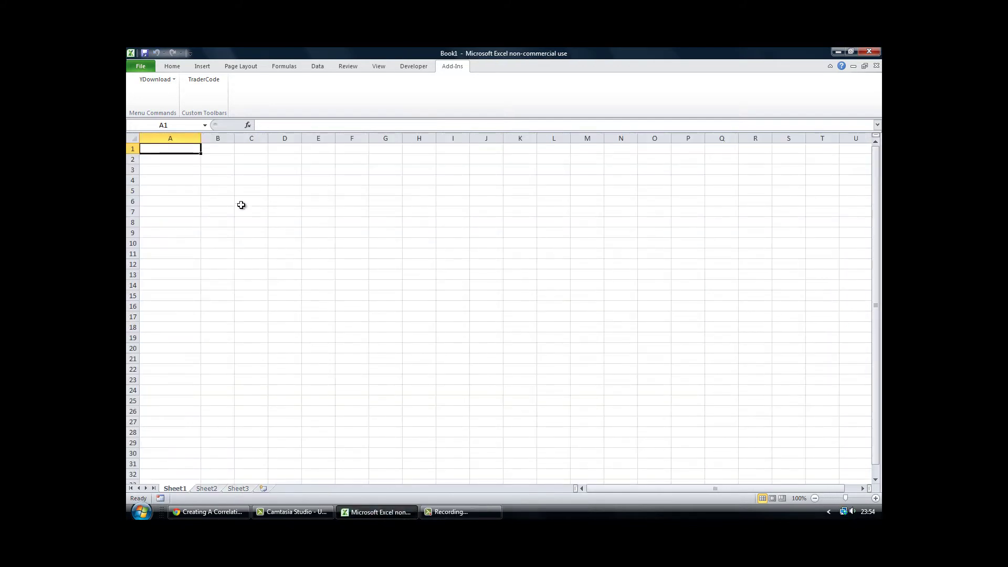
Rename Sheet1 to 'Price History' and add sheets named ETF Tickers, log returns and Matrix
left_click_drag(201, 138, 194, 138)
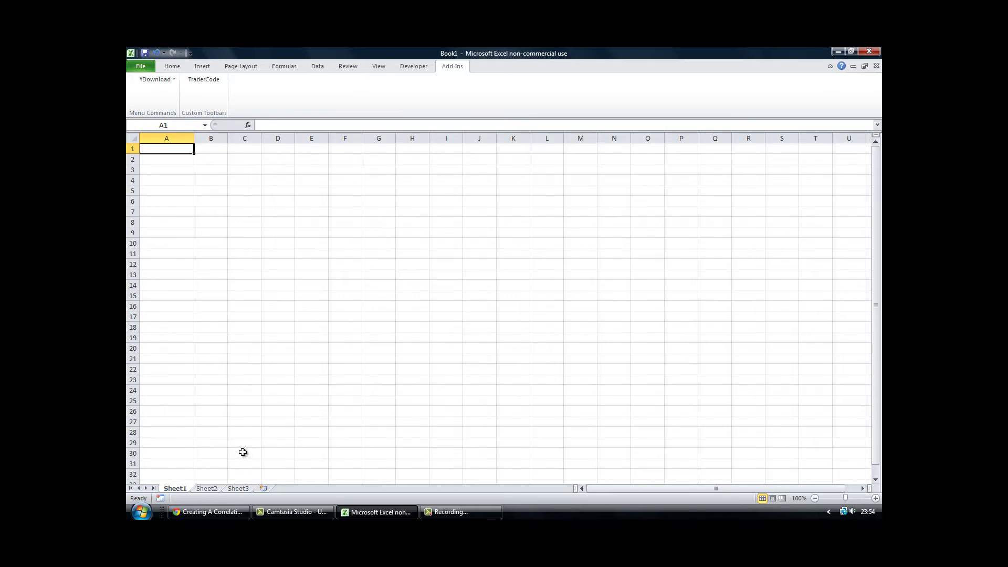
right_click(179, 492)
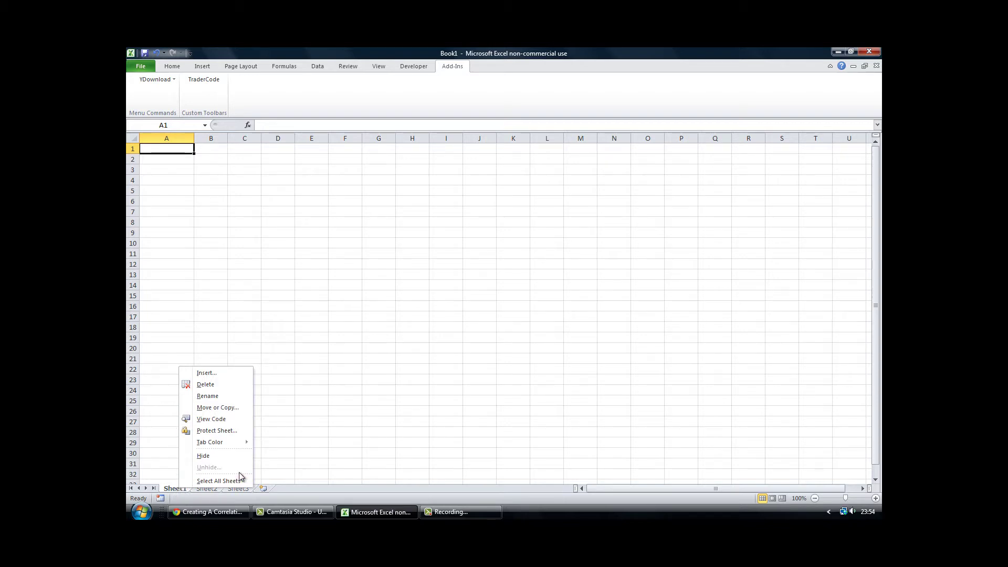
left_click(215, 398)
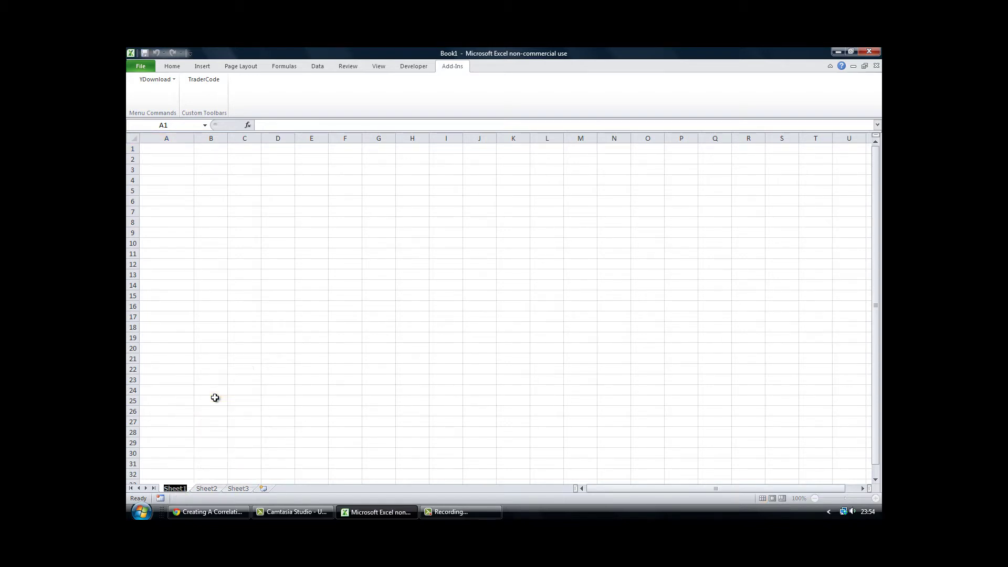
type("P")
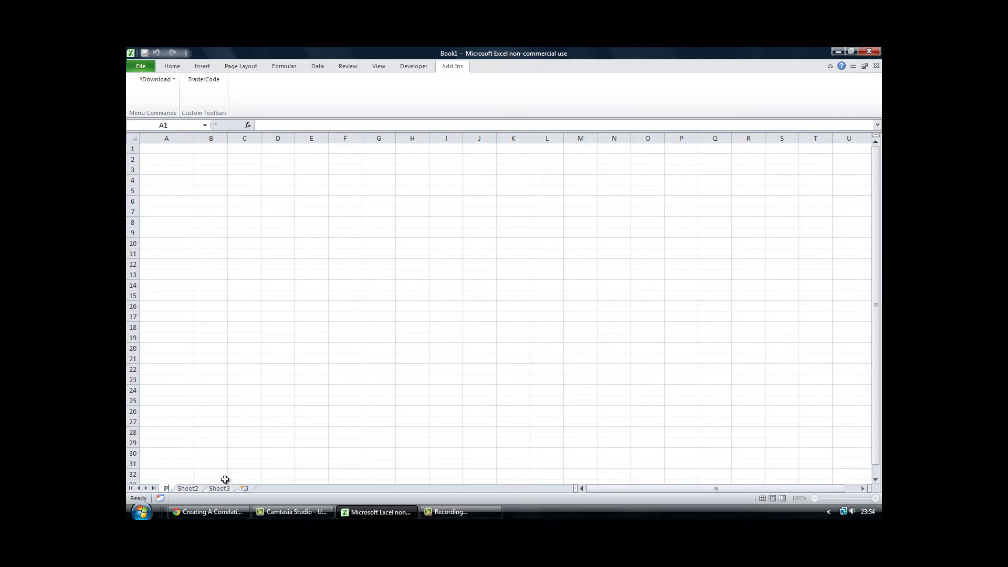
type("rice History")
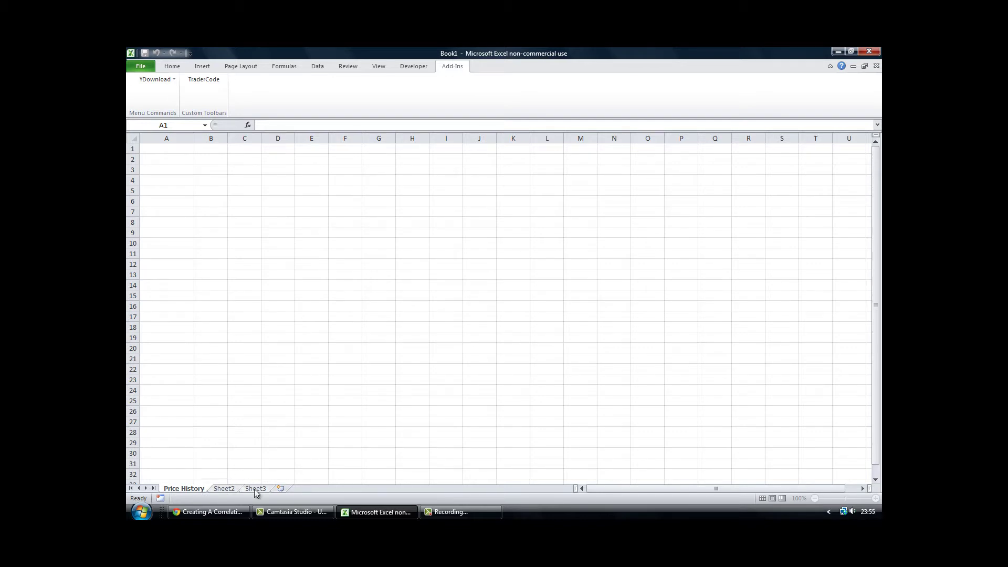
key("Return")
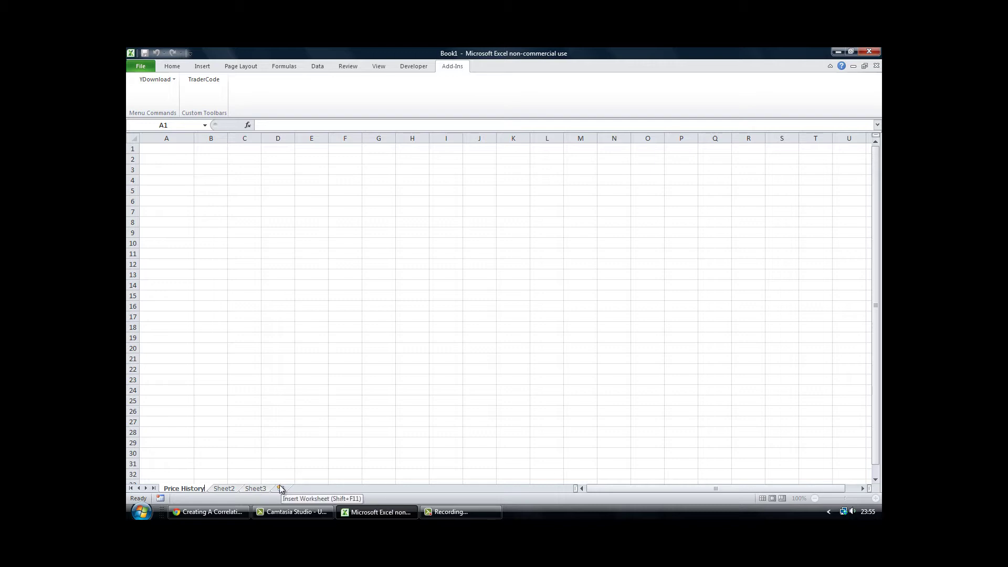
left_click(449, 511)
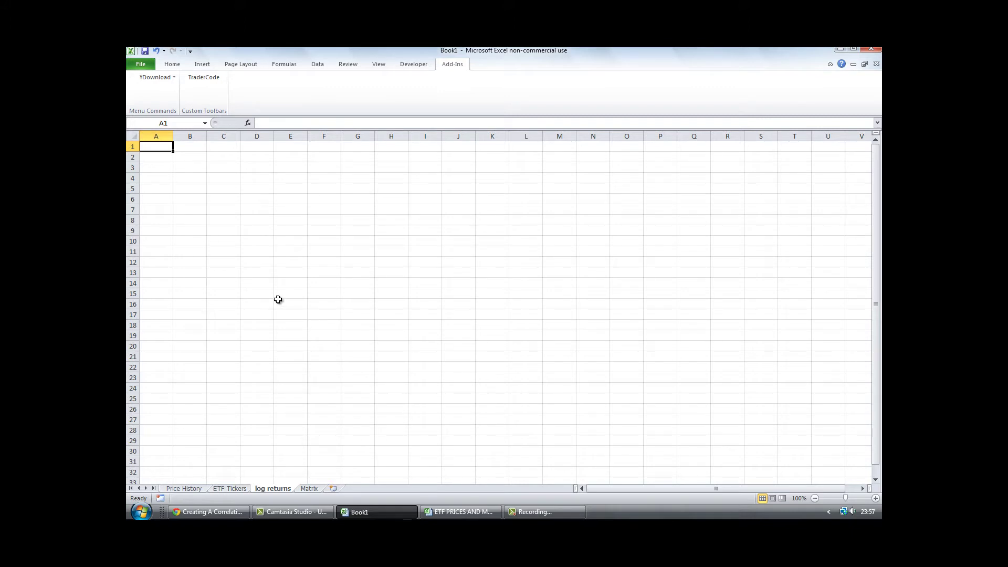
Widen column A on ETF Tickers for the 13-ETF Product/Symbol list, then go to Matrix
left_click(236, 489)
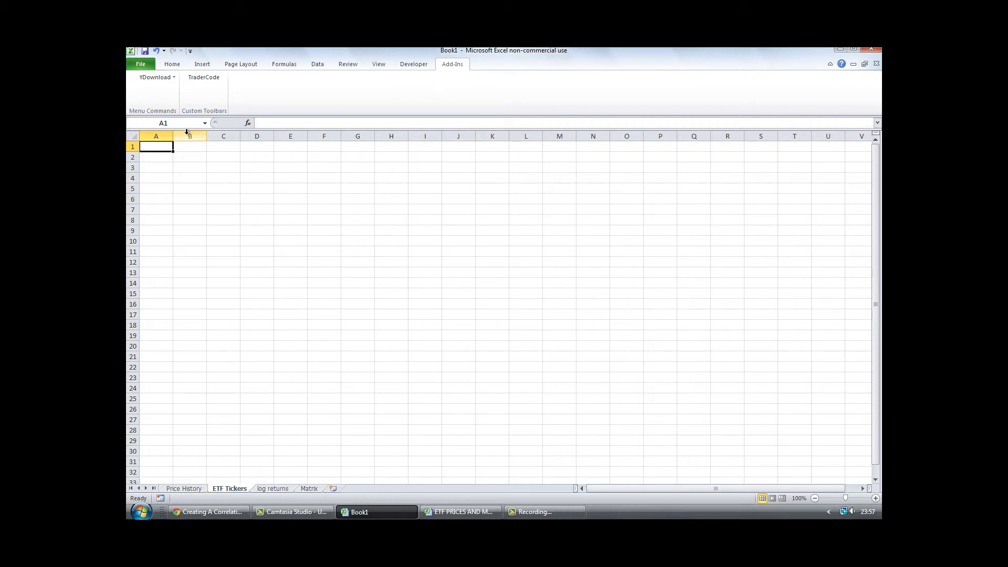
left_click_drag(173, 136, 196, 137)
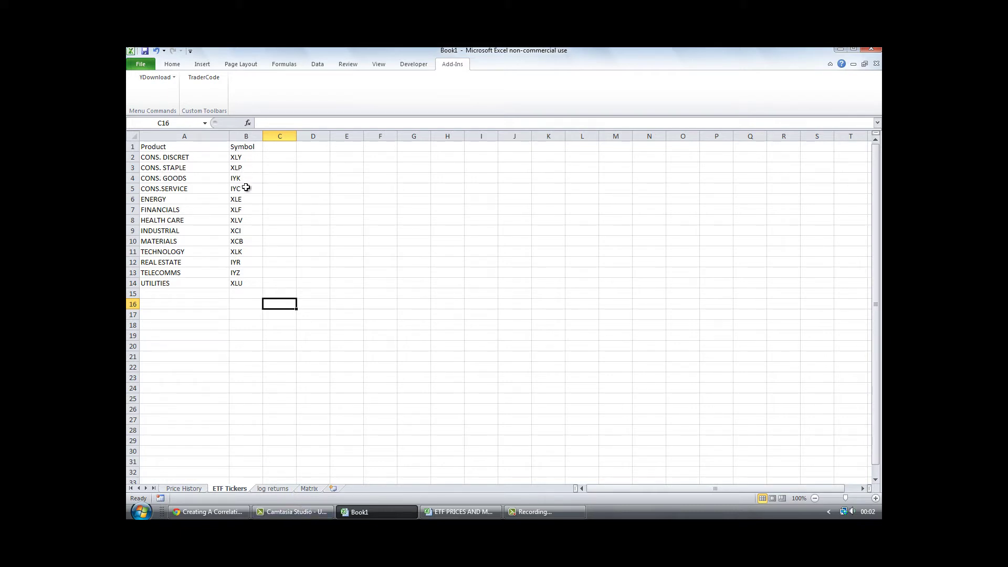
left_click(183, 488)
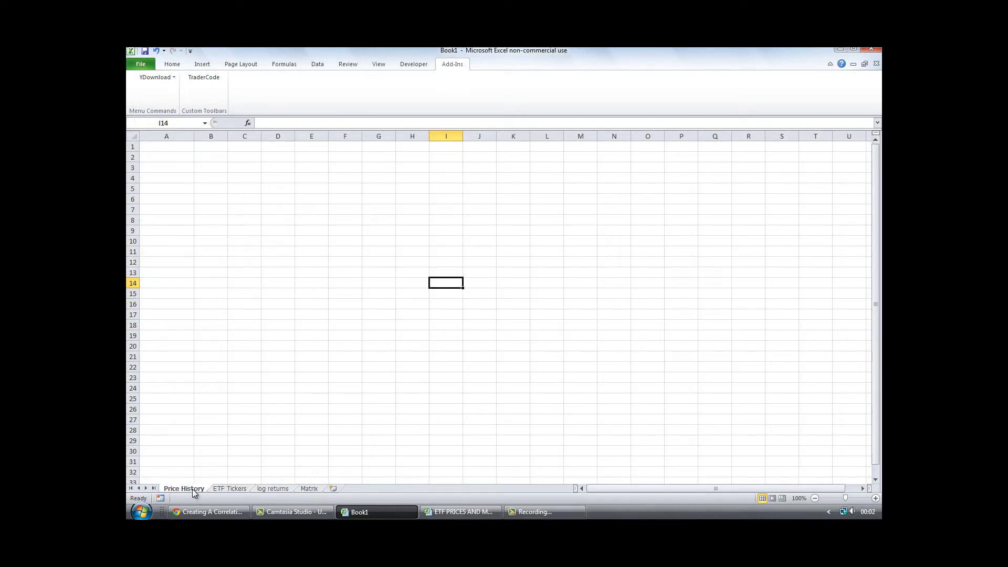
left_click(275, 490)
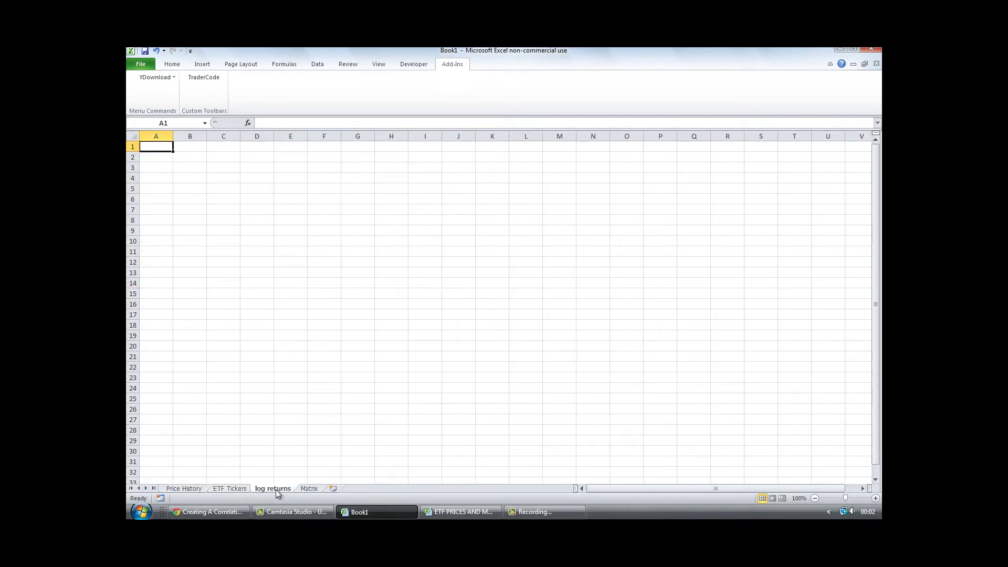
left_click(310, 489)
Copy the ticker symbols in B2:B14 of the ETF Tickers sheet
left_click(231, 490)
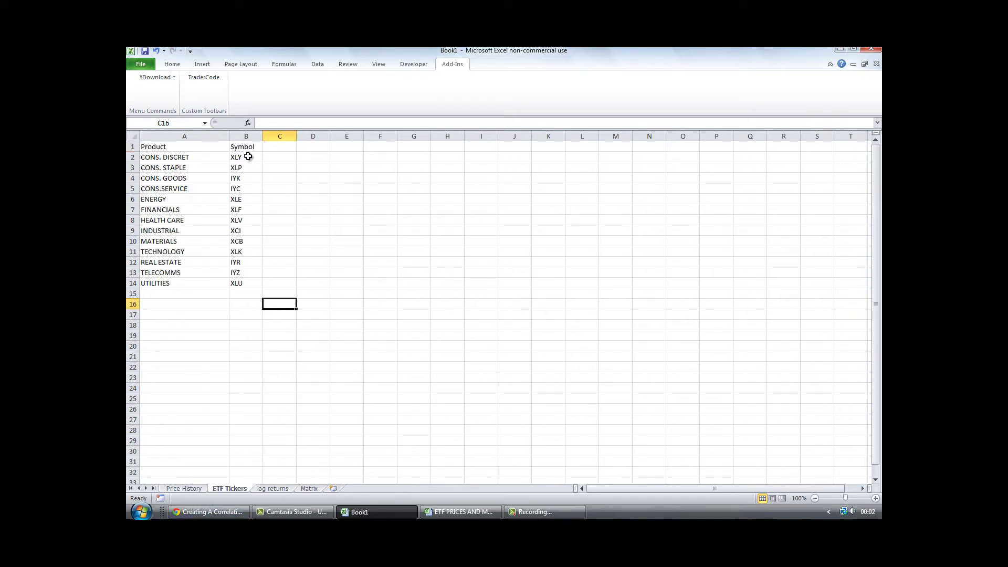
left_click_drag(248, 156, 252, 284)
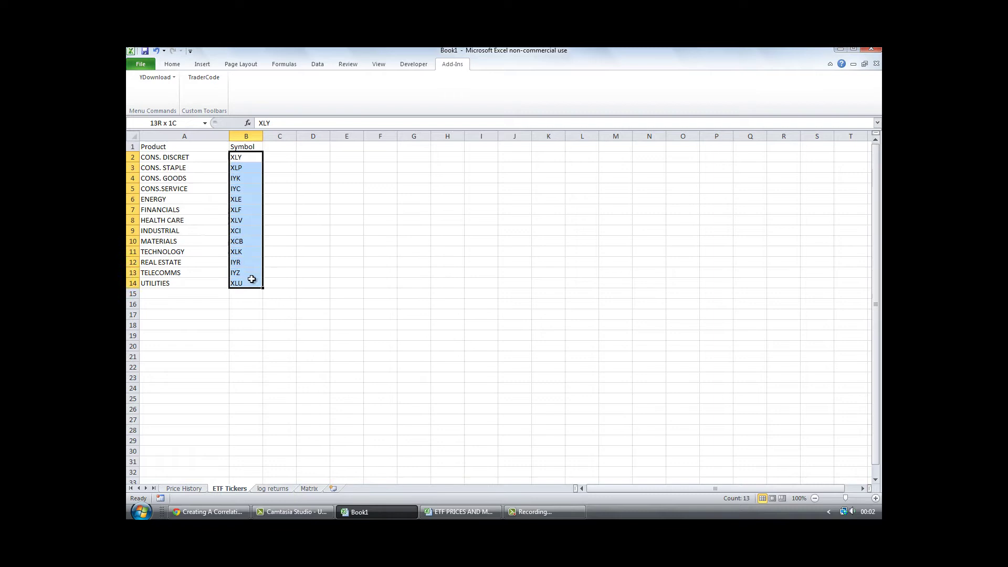
right_click(243, 204)
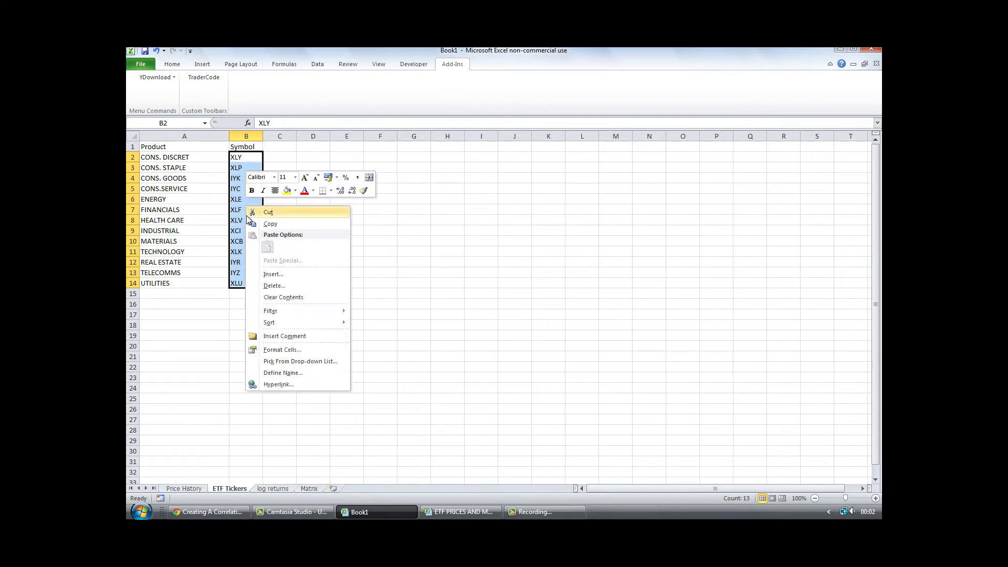
left_click(277, 224)
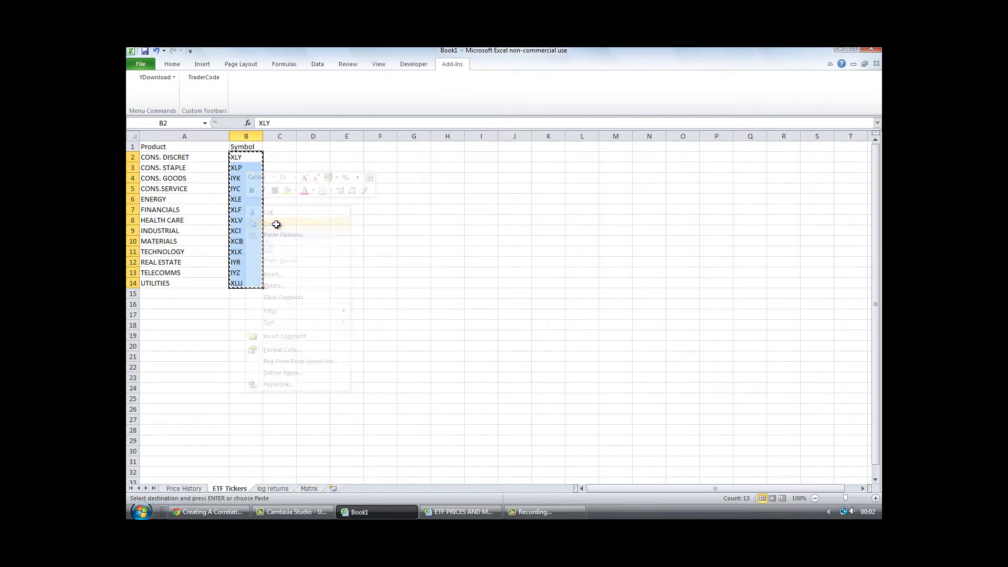
Paste the tickers transposed into B1:N1 of the Price History sheet
left_click(189, 489)
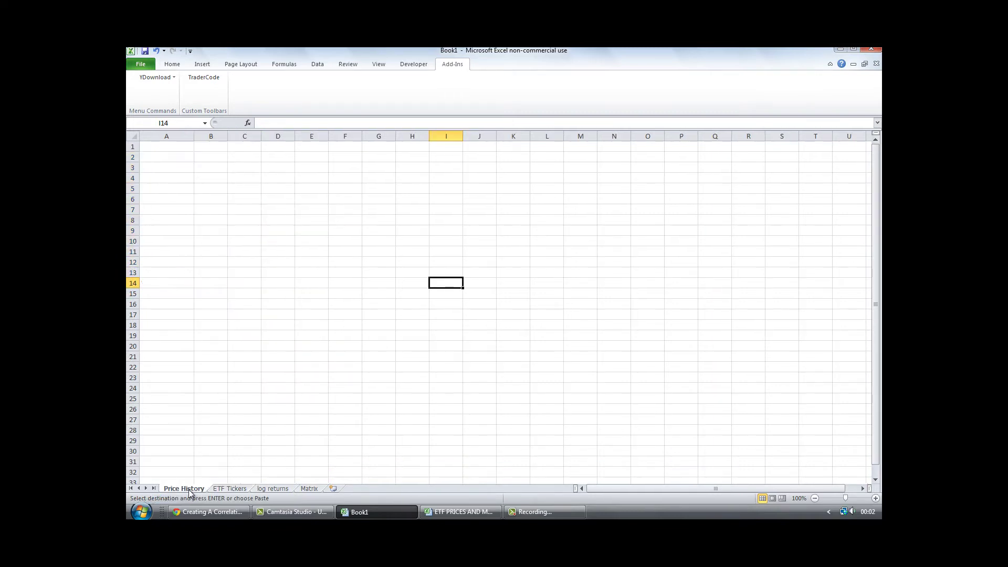
left_click(210, 146)
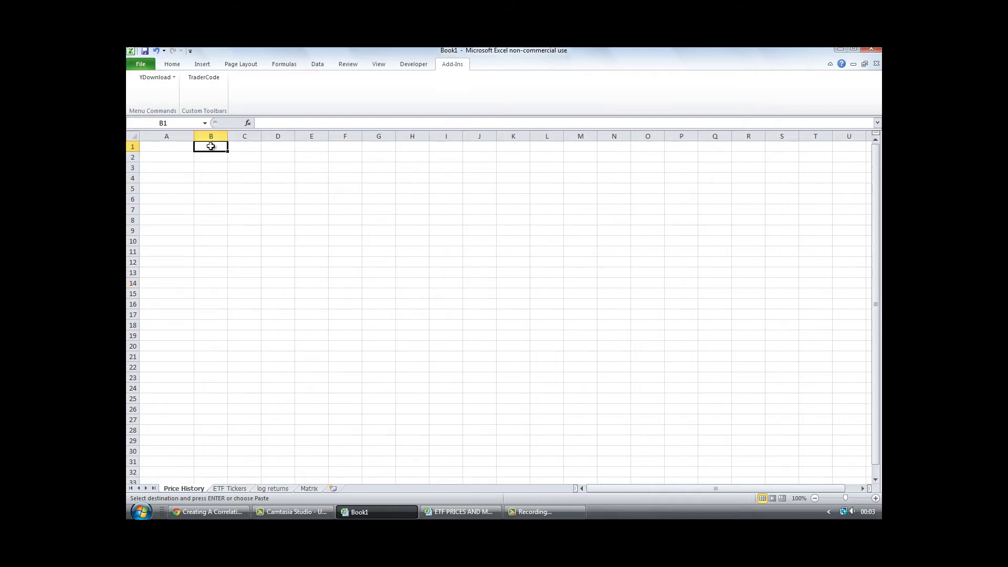
right_click(210, 147)
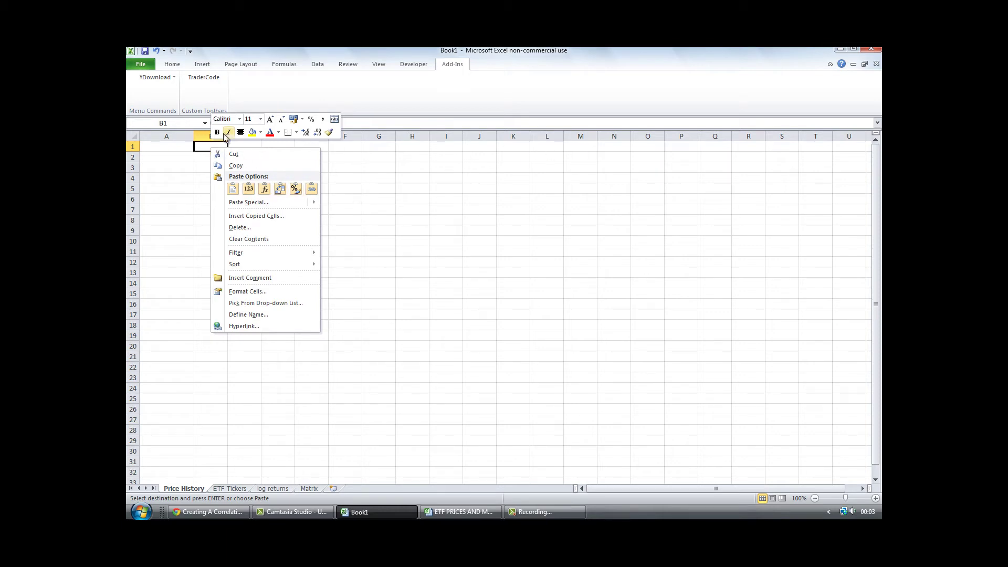
left_click(280, 189)
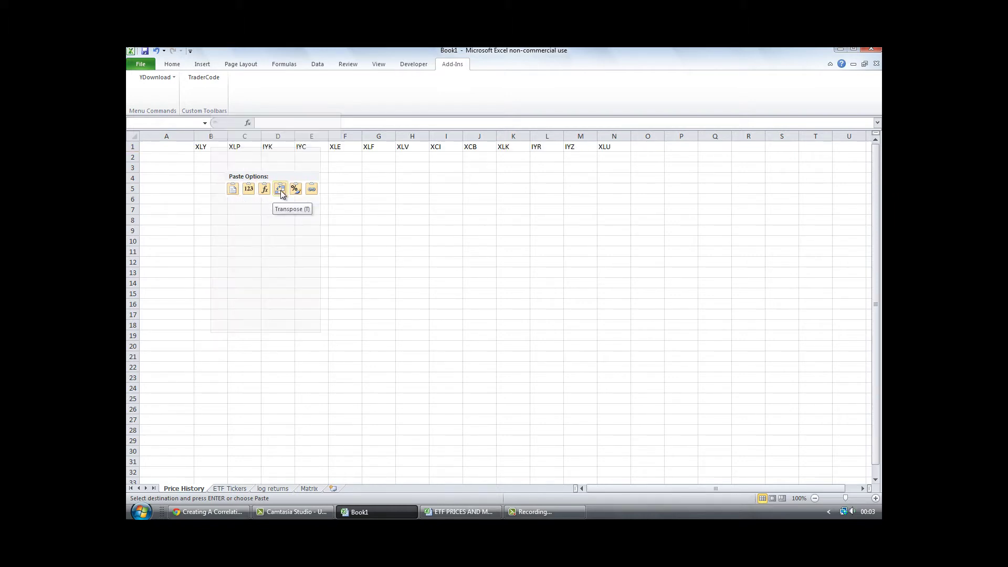
left_click(413, 201)
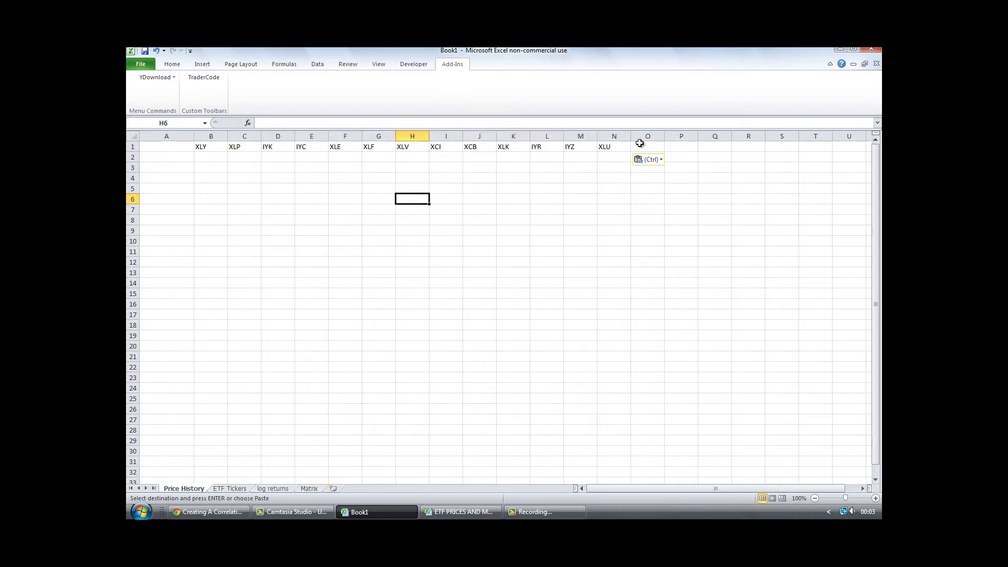
Paste the tickers transposed into B1:N1 of log returns, then show the Matrix sheet
left_click(277, 488)
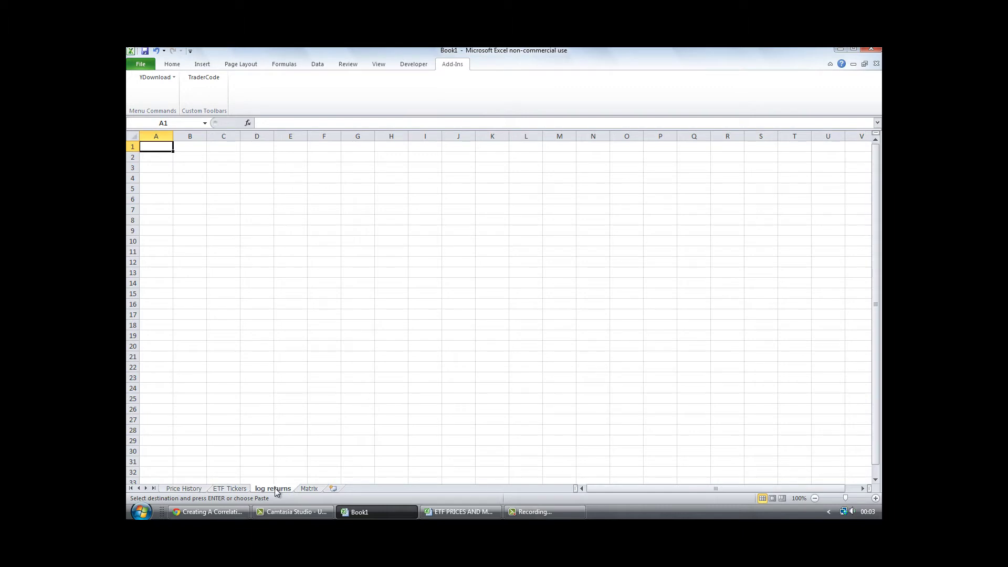
left_click(203, 147)
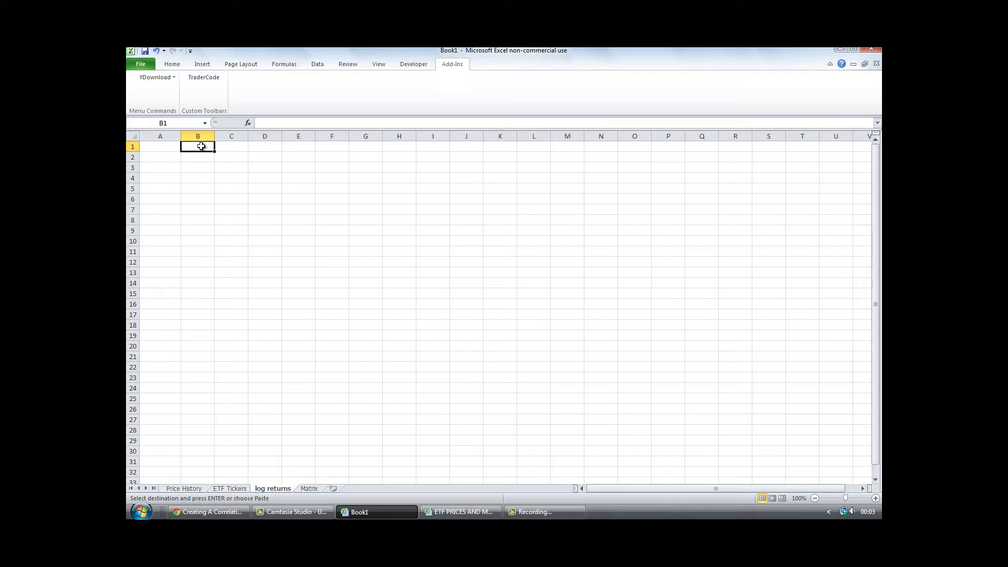
right_click(201, 146)
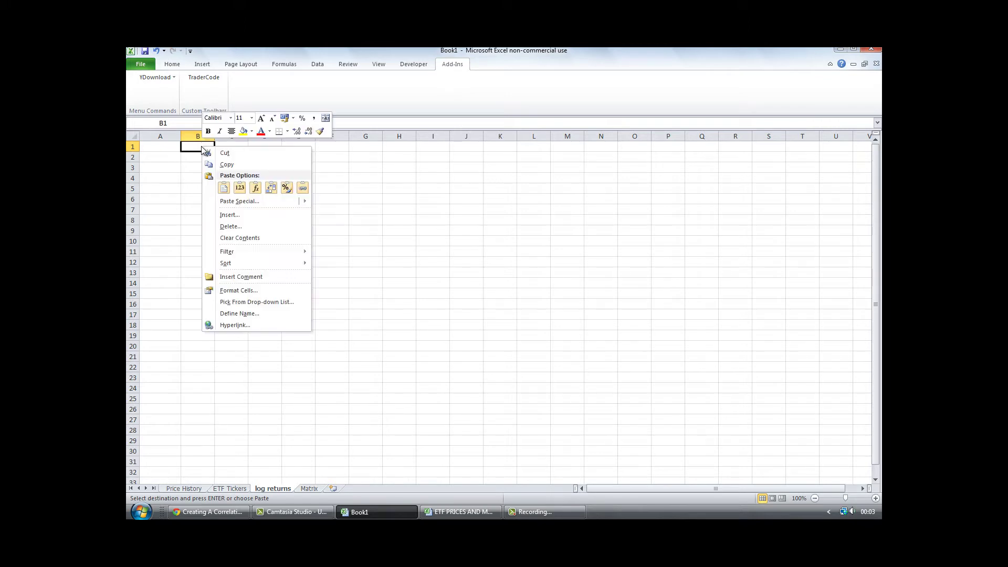
left_click(272, 188)
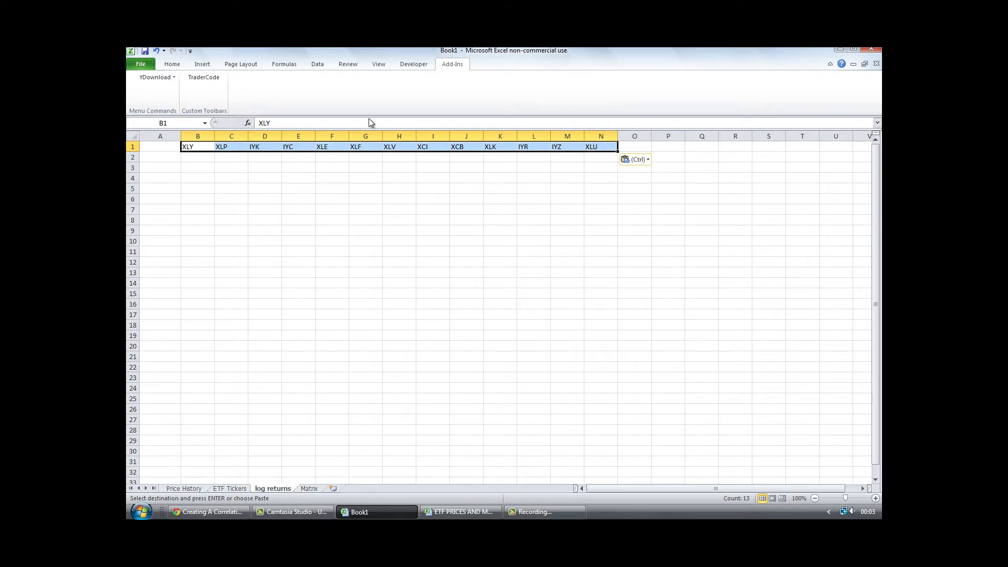
left_click(435, 231)
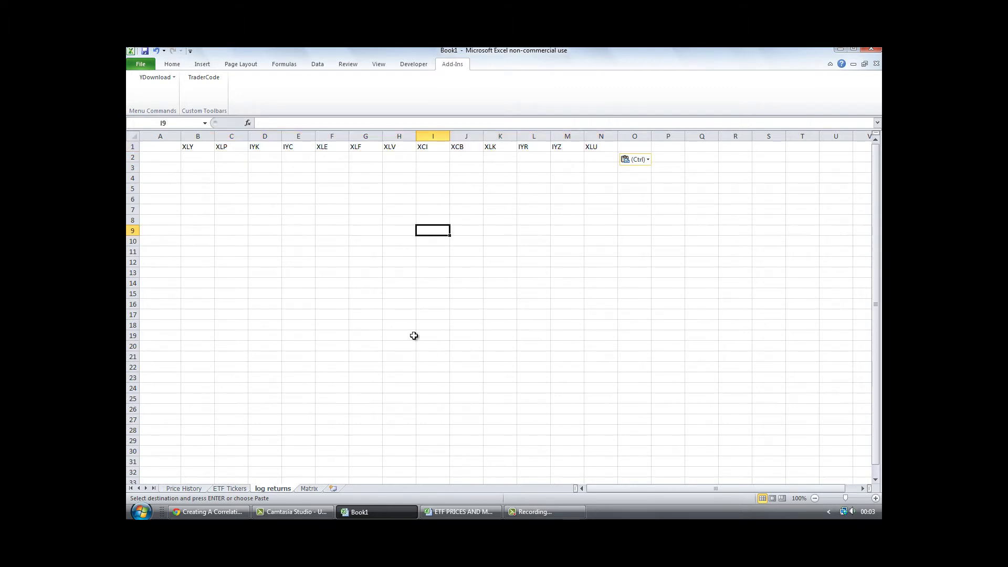
left_click(310, 488)
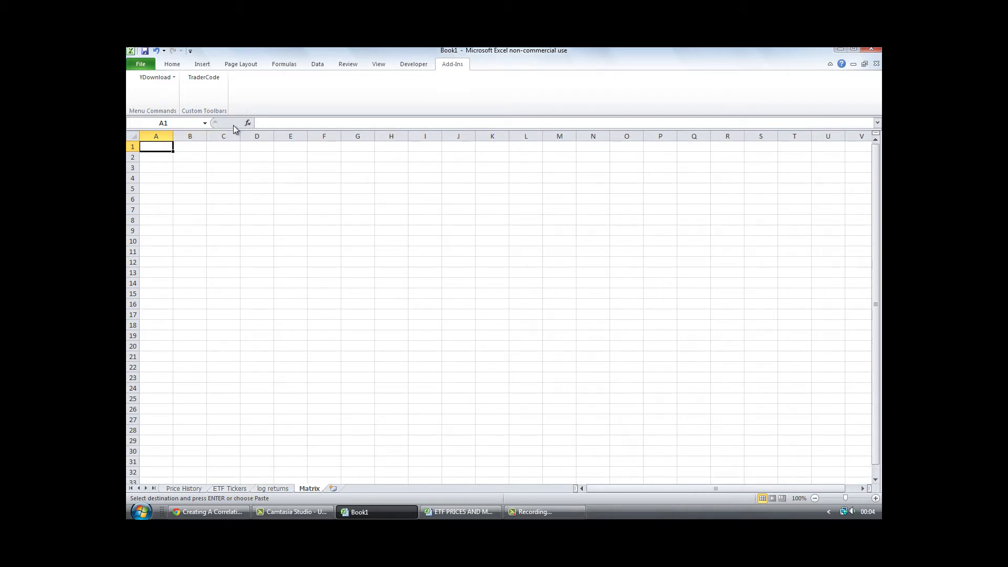
Paste the tickers transposed across C2:O2 and as a column down B3:B15
left_click(223, 157)
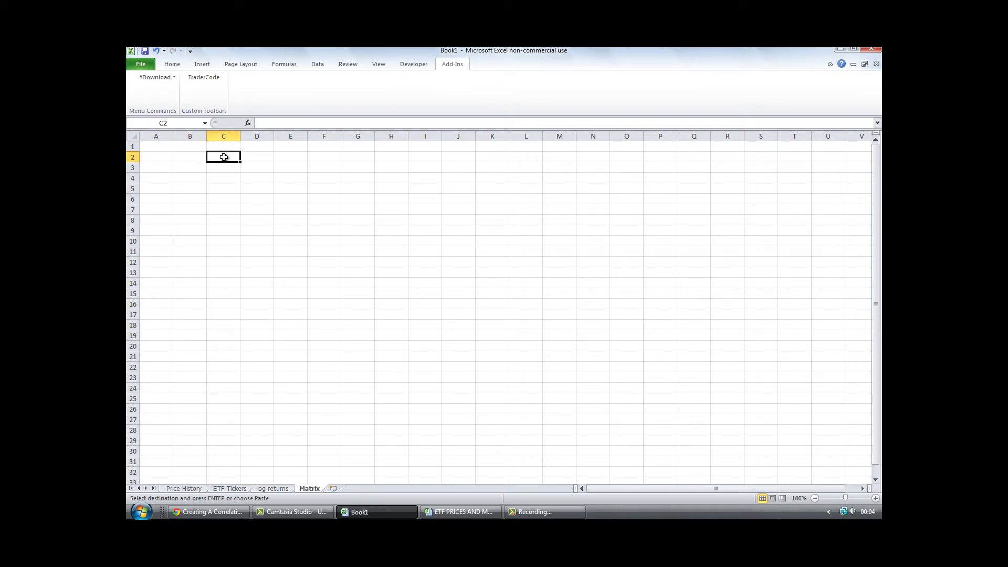
right_click(223, 157)
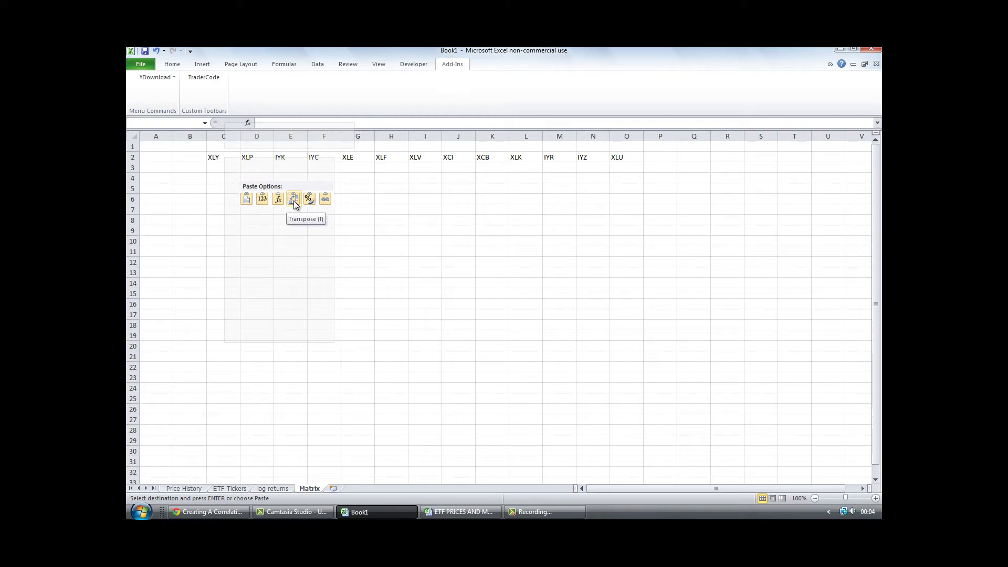
left_click(294, 201)
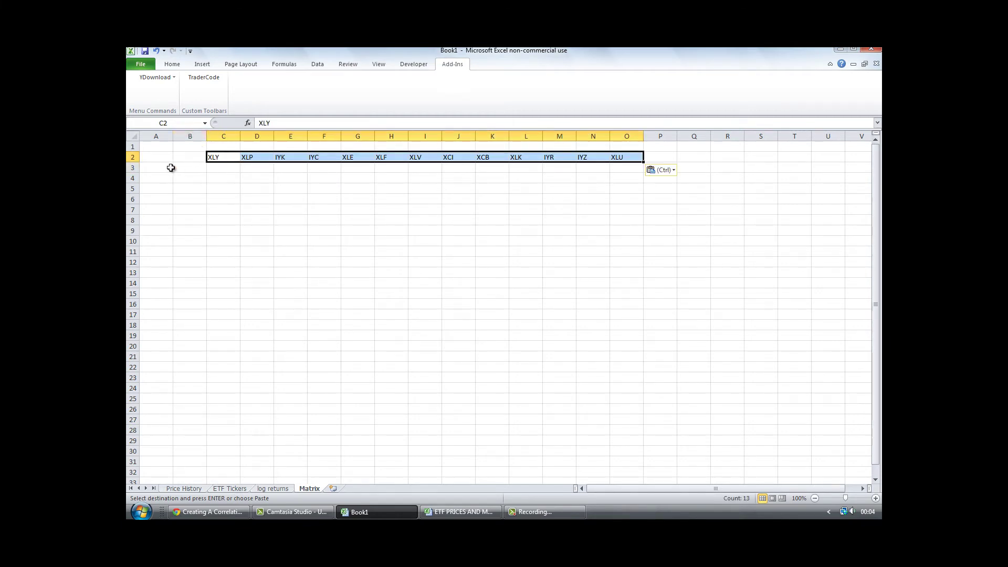
left_click(187, 168)
right_click(188, 170)
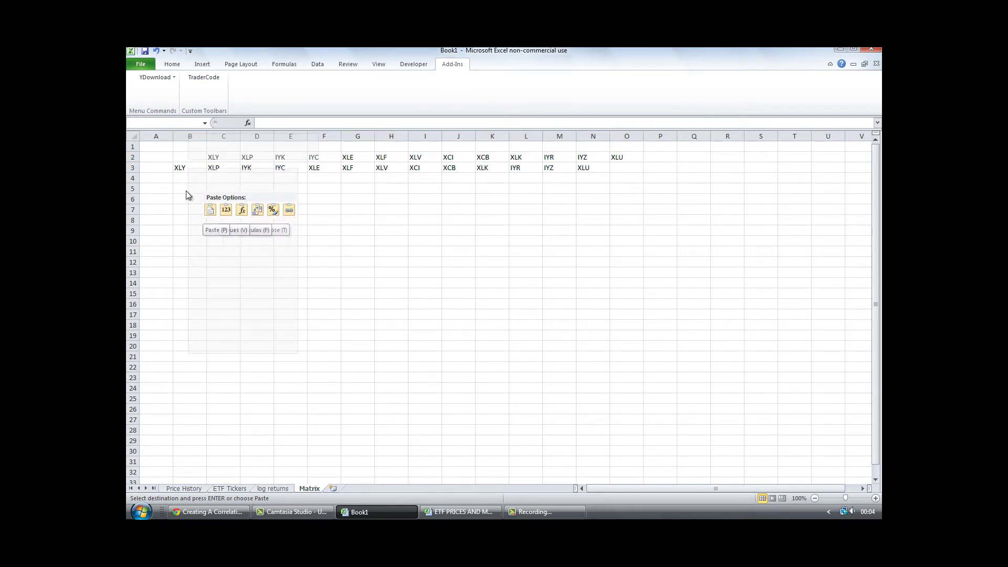
left_click(212, 213)
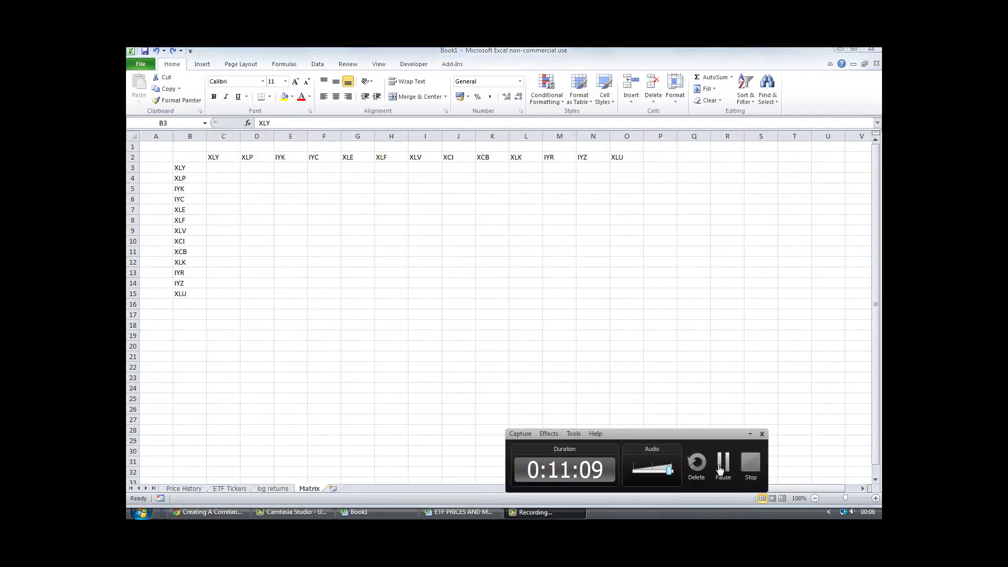
left_click(722, 462)
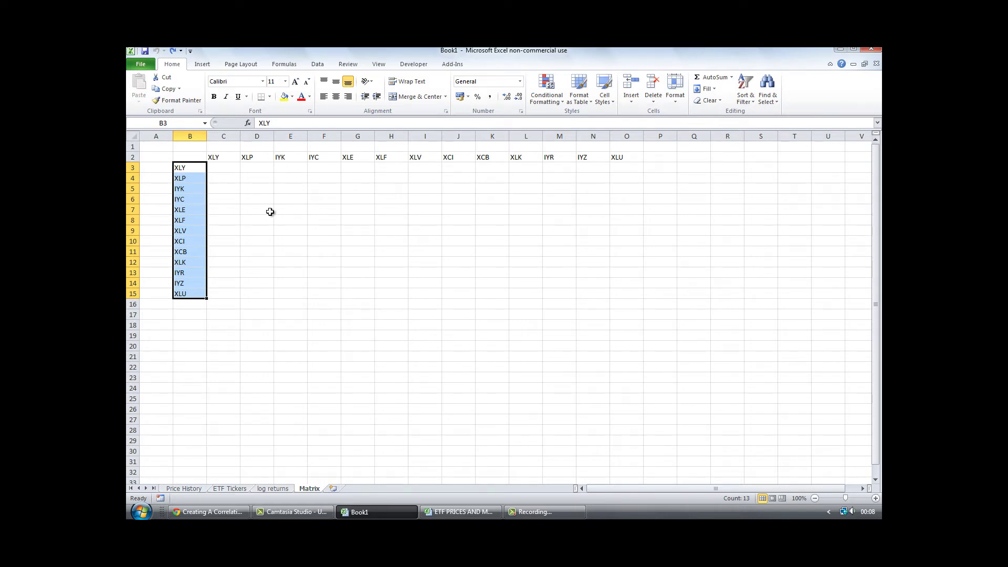
Set rows 3 to 15 of the Matrix sheet to a row height of 30
left_click(199, 158)
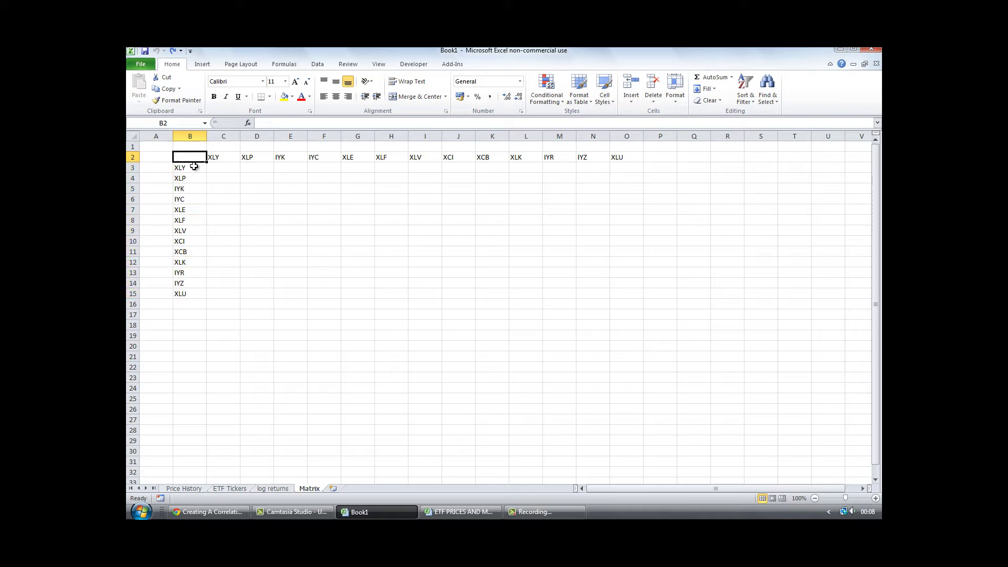
left_click_drag(194, 167, 189, 293)
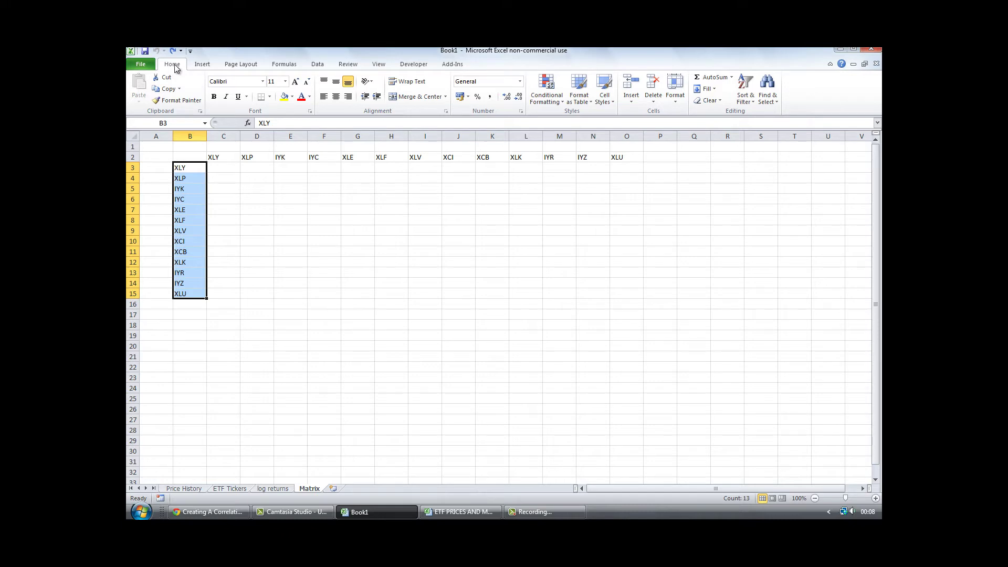
left_click(677, 98)
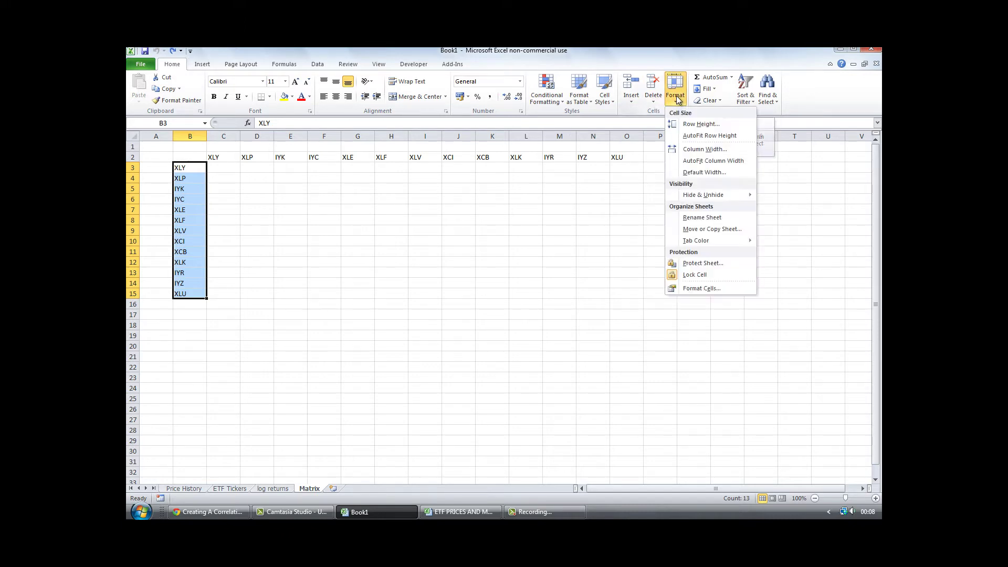
left_click(703, 126)
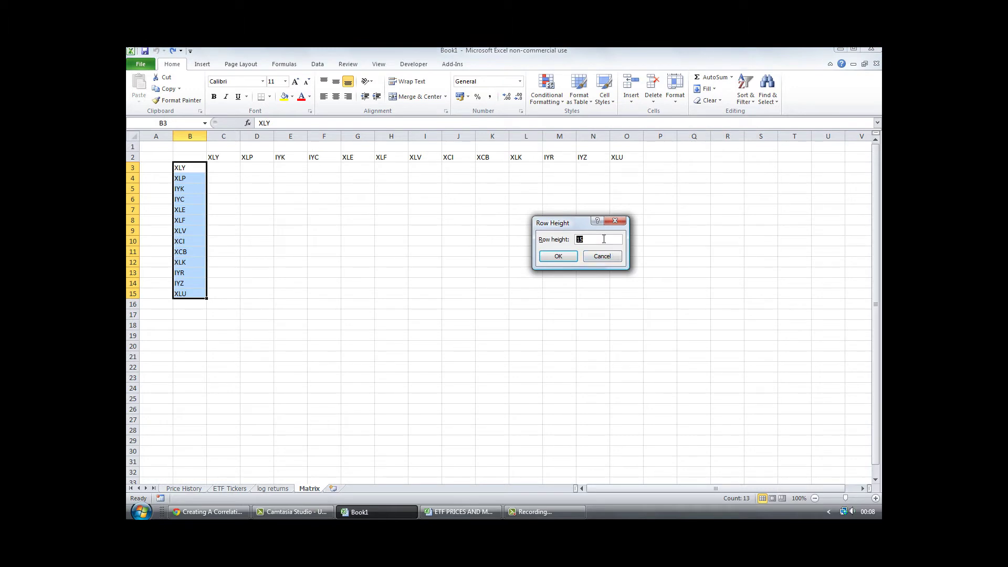
type("30")
left_click(567, 256)
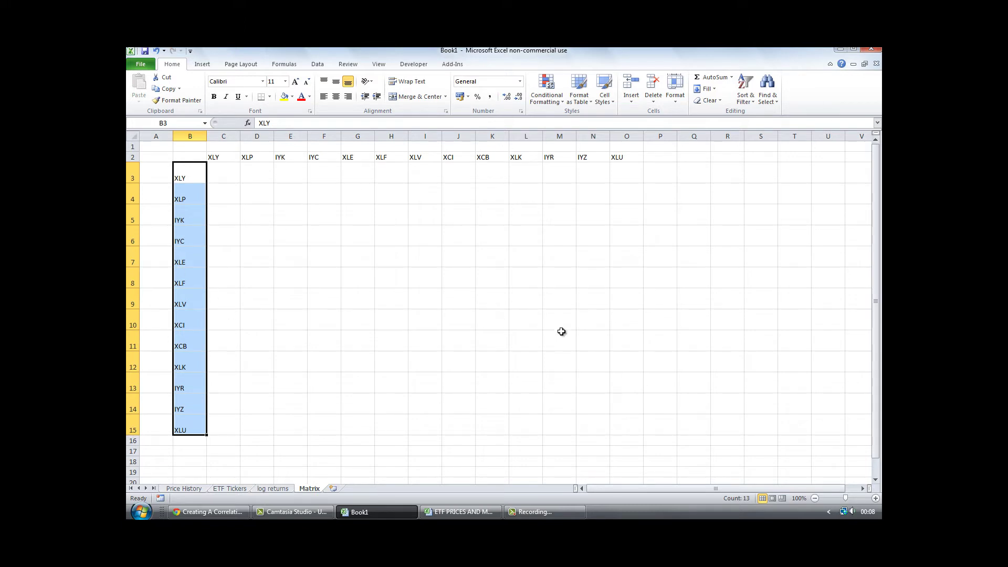
left_click(357, 251)
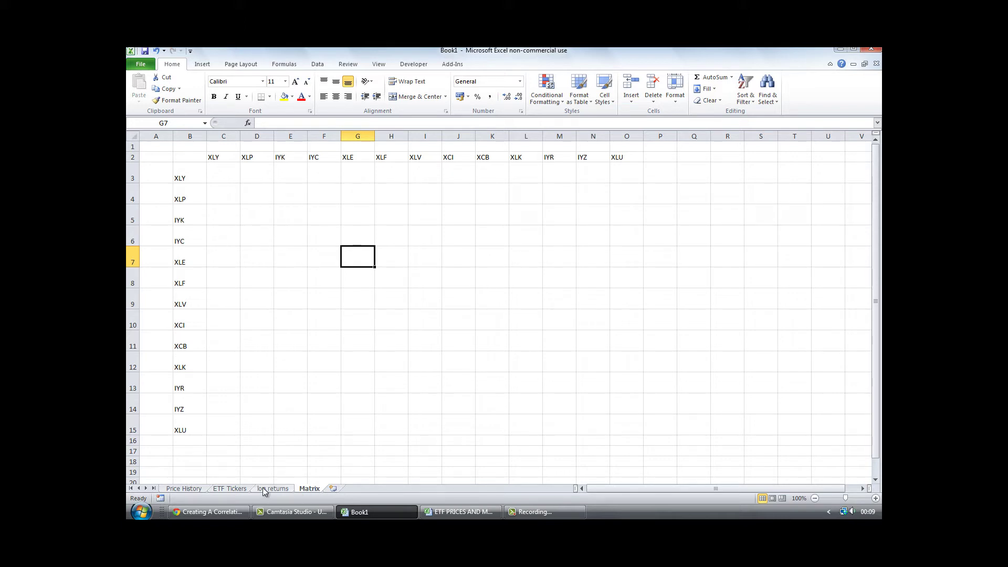
Bulk-download YDownload price history for tickers $B$2:$B$14 from 2013/12/04
left_click(234, 488)
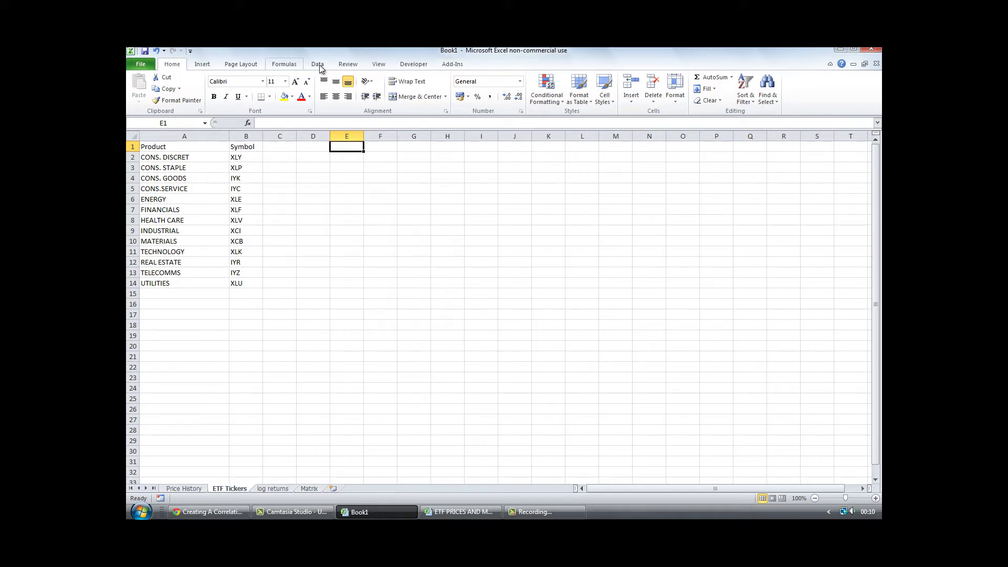
left_click(454, 65)
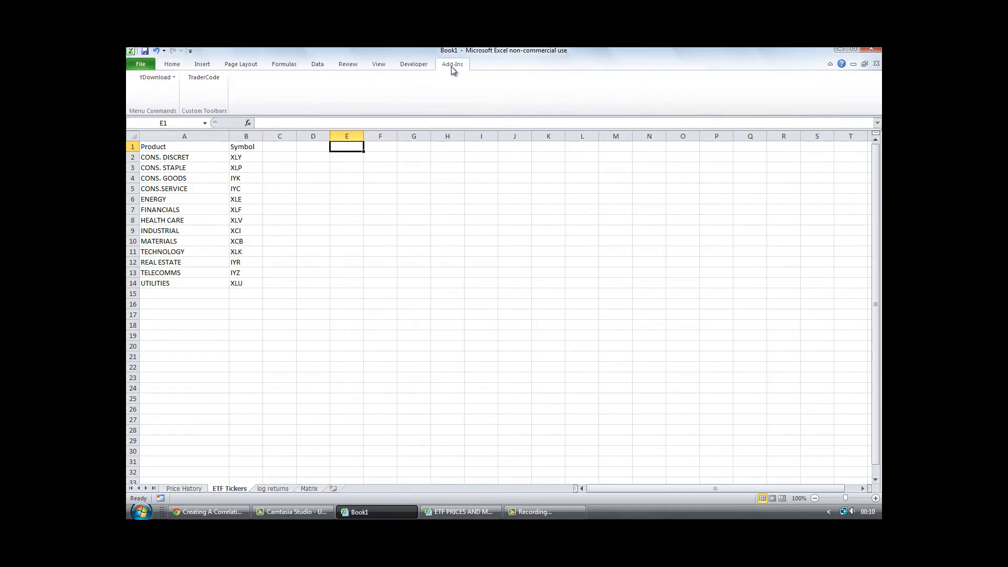
left_click(159, 77)
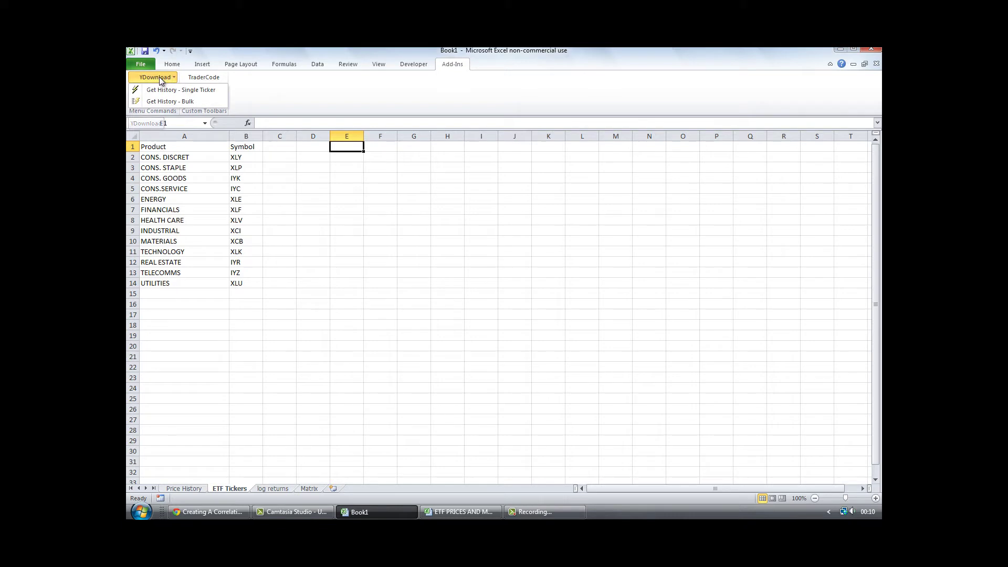
left_click(174, 102)
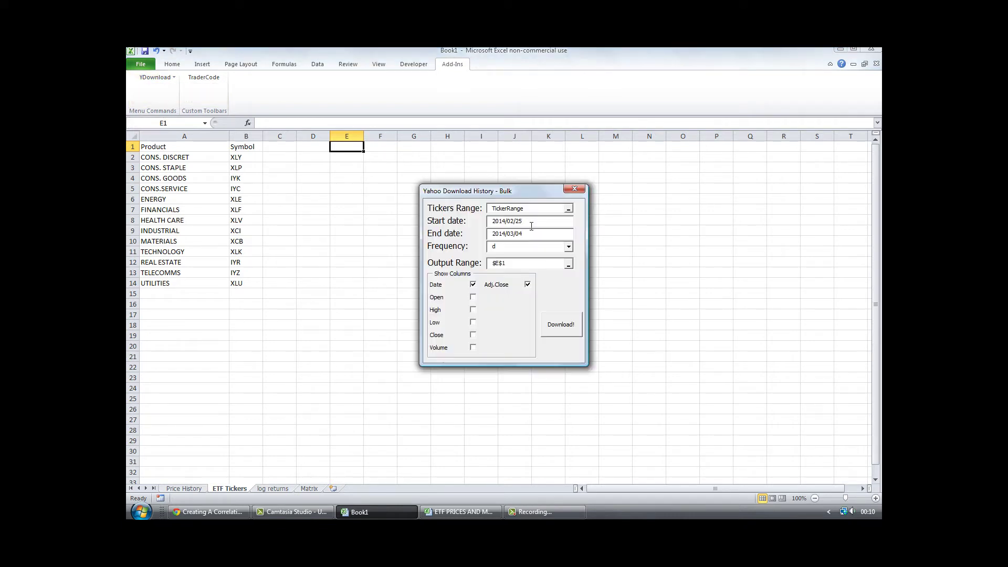
left_click(568, 211)
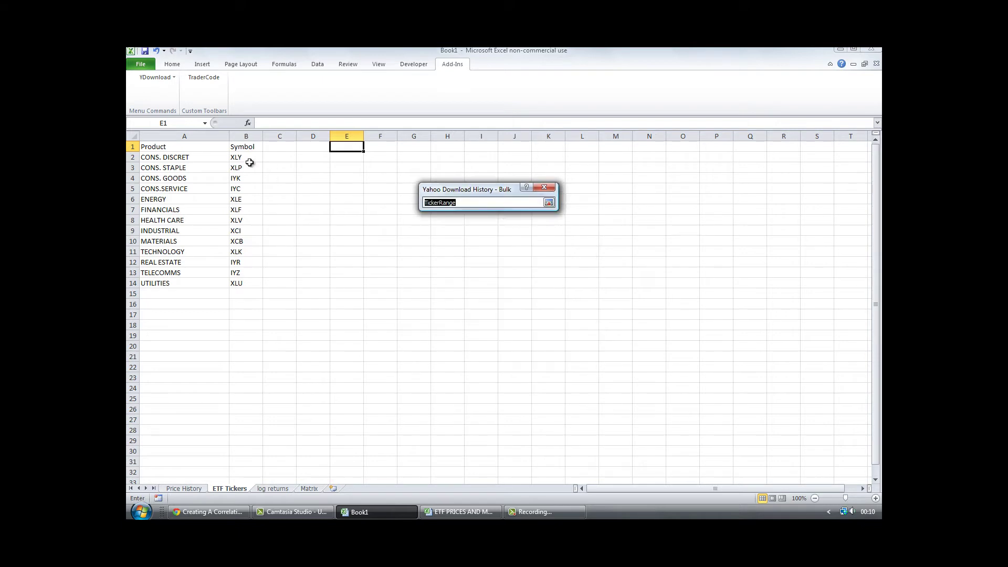
left_click_drag(244, 157, 252, 283)
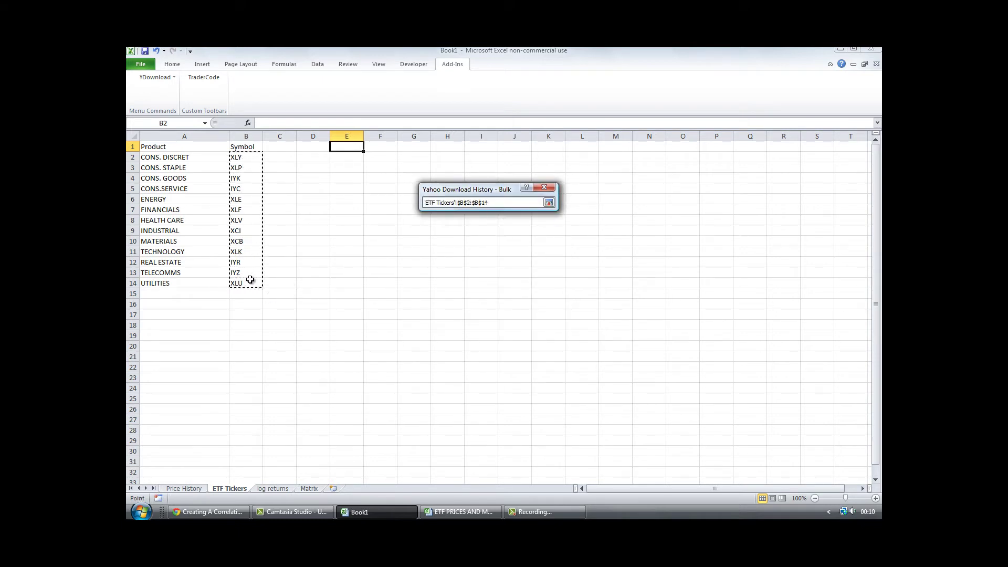
key("Return")
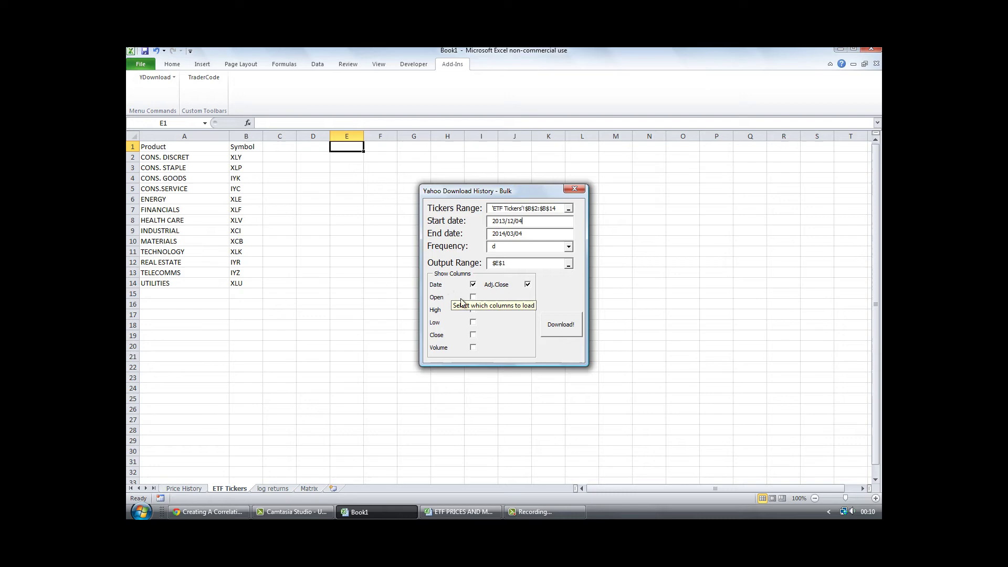
left_click(566, 329)
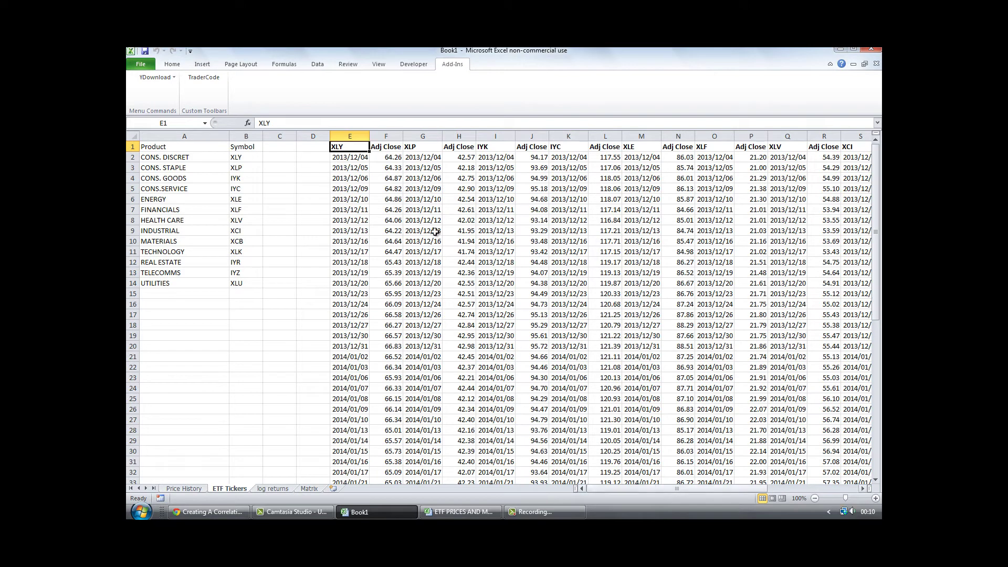
Sort the downloaded data by the column E dates newest to oldest, expanding the selection
left_click(317, 160)
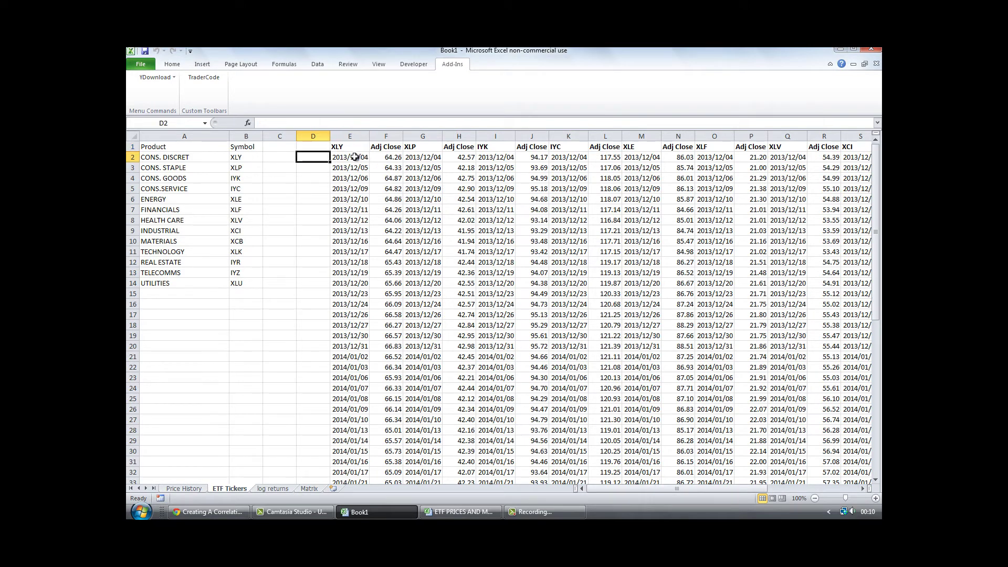
left_click_drag(350, 158, 360, 461)
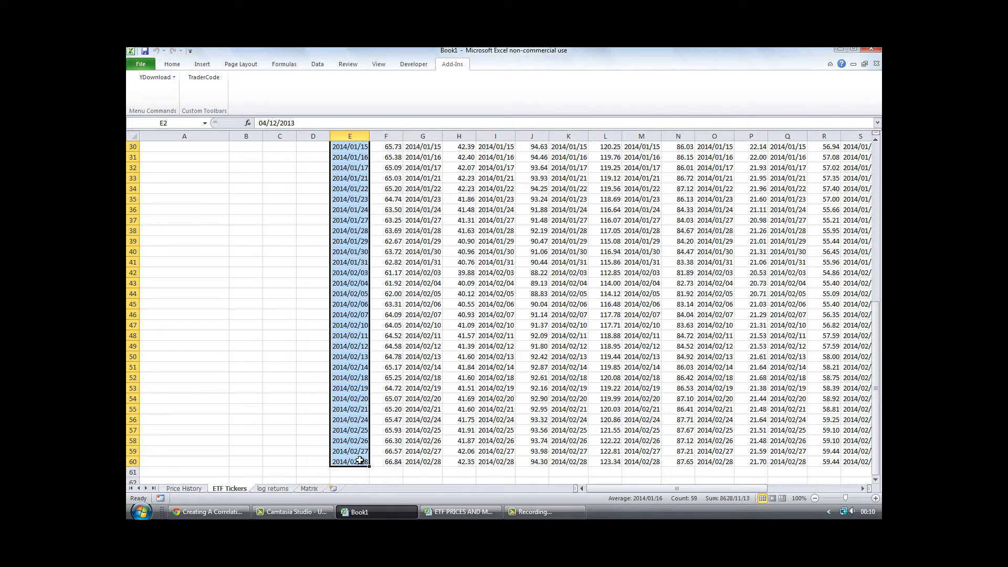
right_click(353, 299)
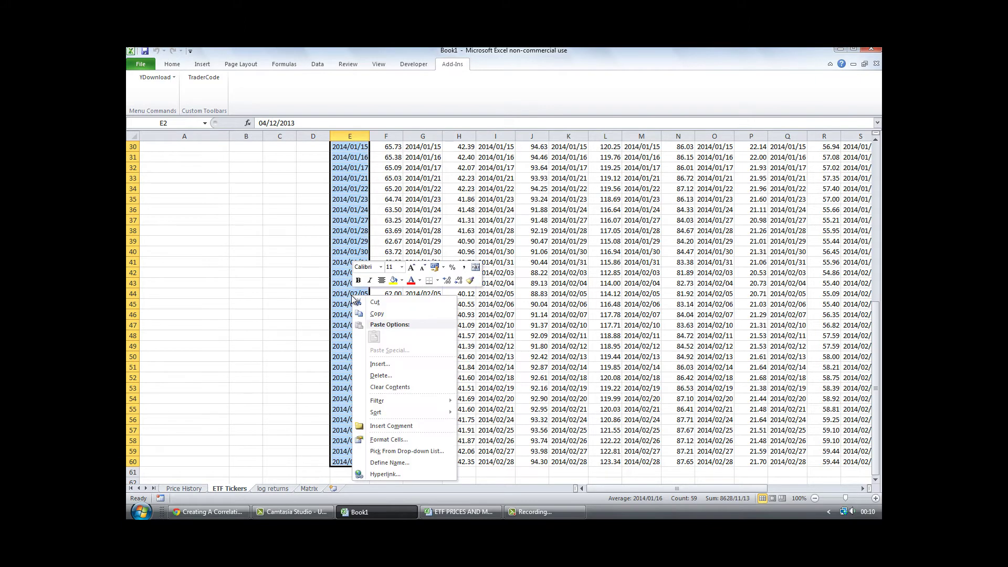
mouse_move(391, 416)
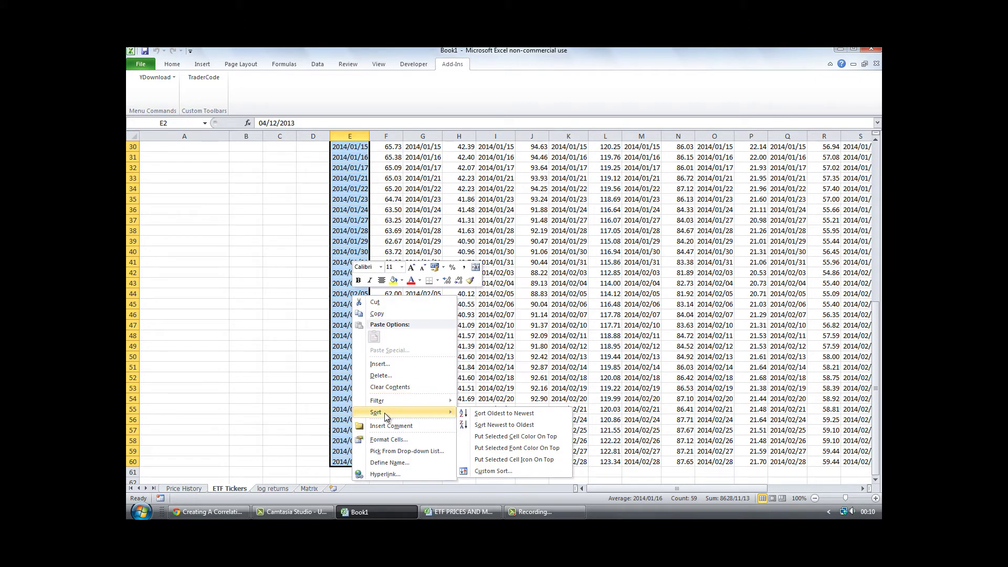
left_click(504, 424)
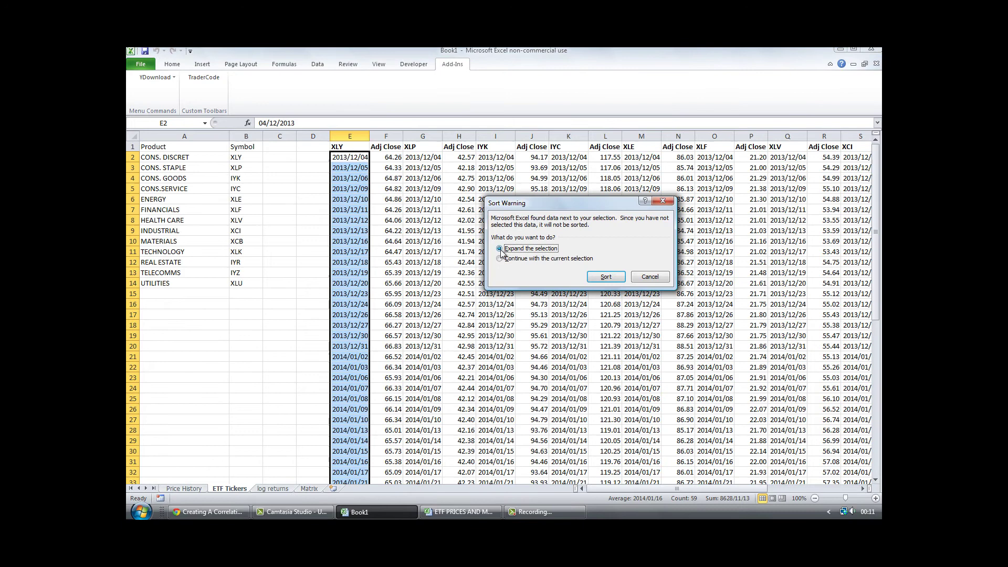
left_click(605, 277)
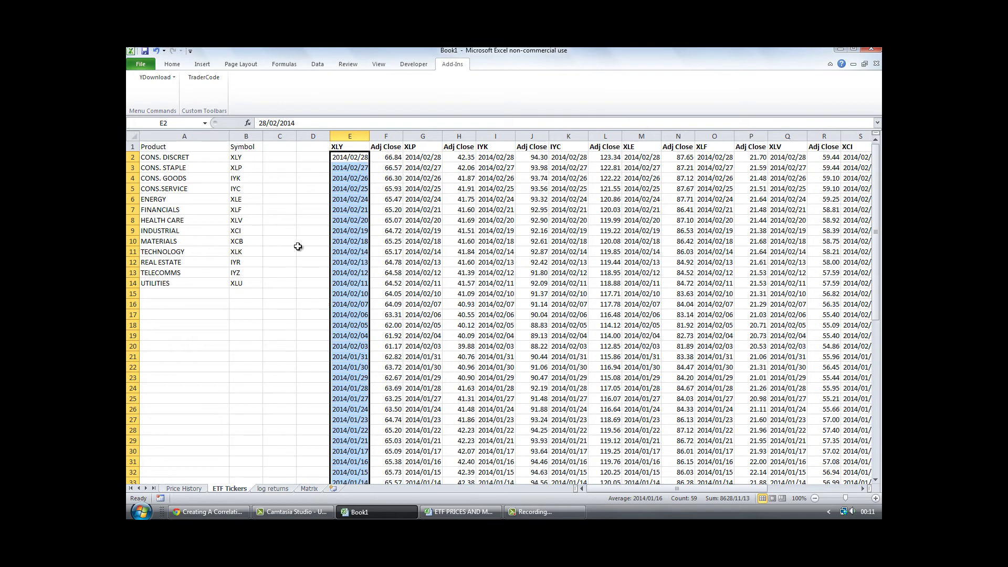
left_click(298, 247)
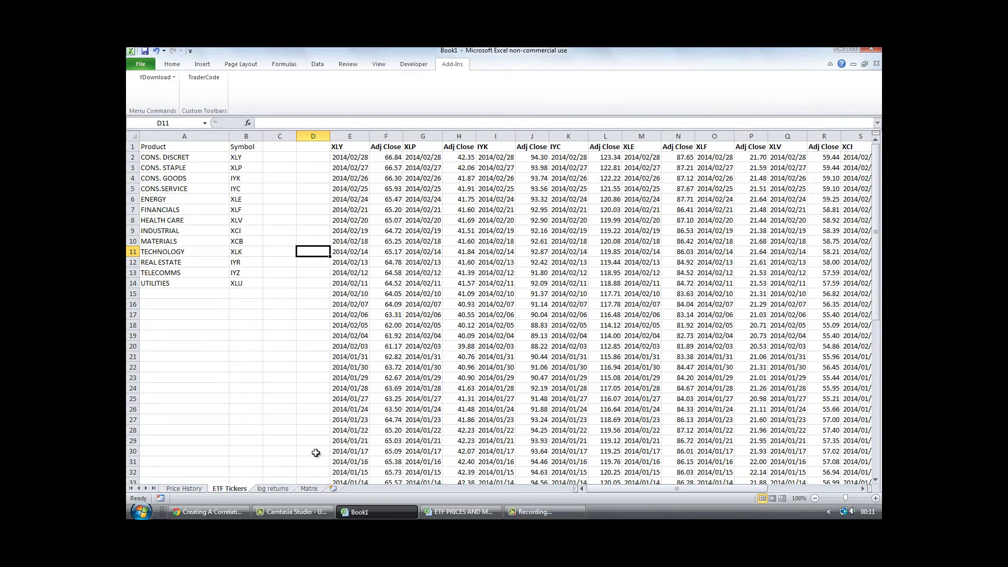
Copy the XLY trading dates from column E of the ETF Tickers sheet
left_click(184, 489)
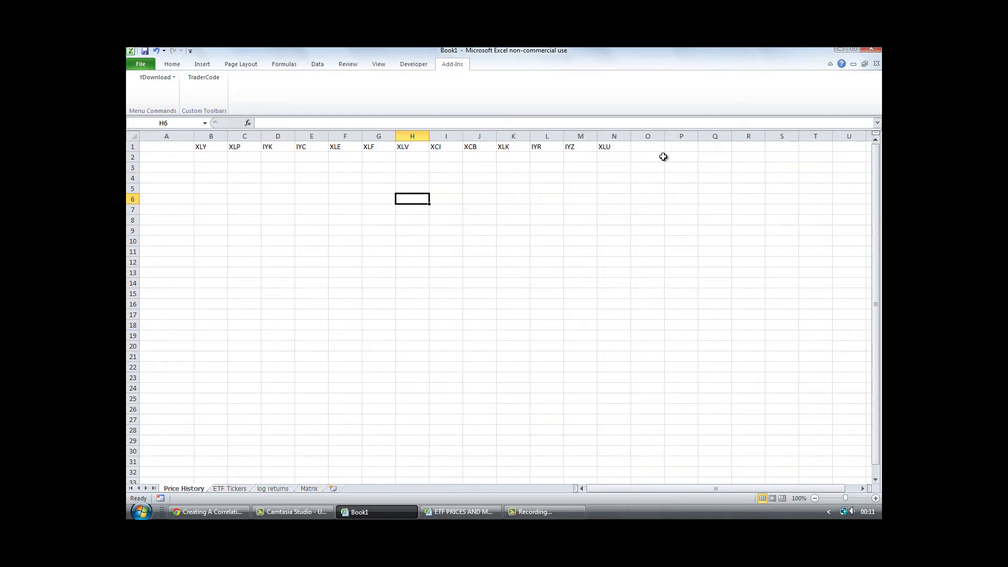
left_click(231, 488)
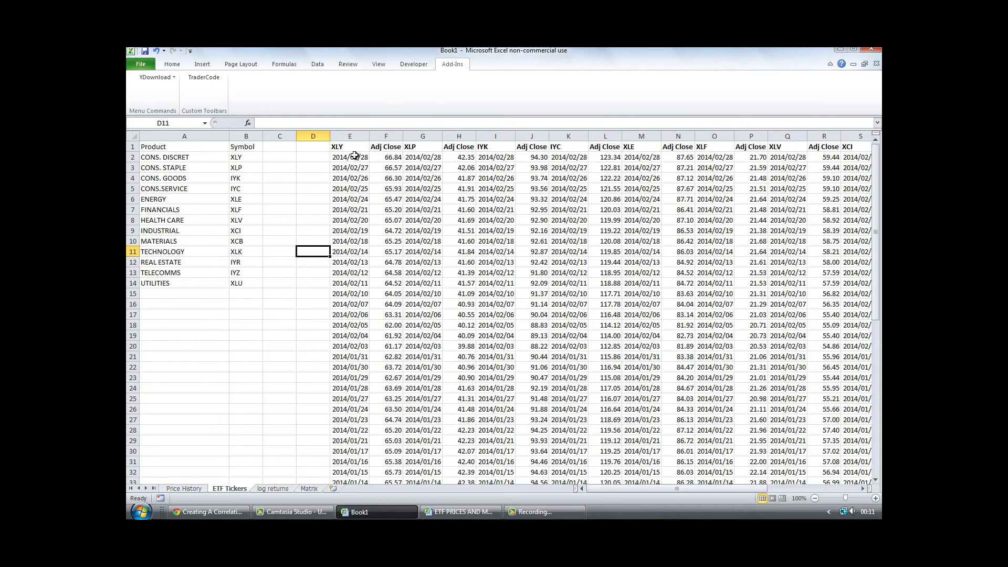
left_click_drag(355, 156, 355, 464)
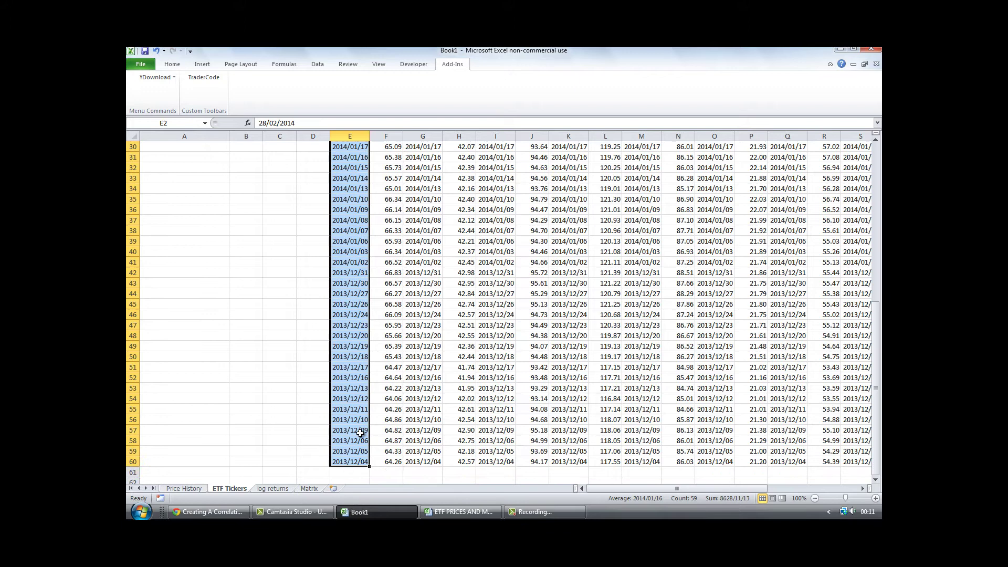
right_click(356, 262)
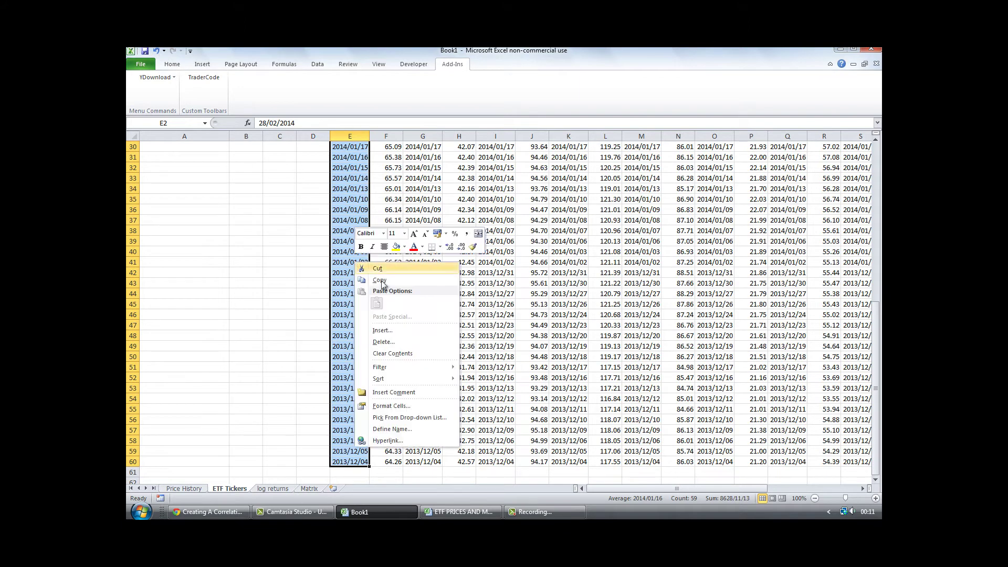
left_click(387, 279)
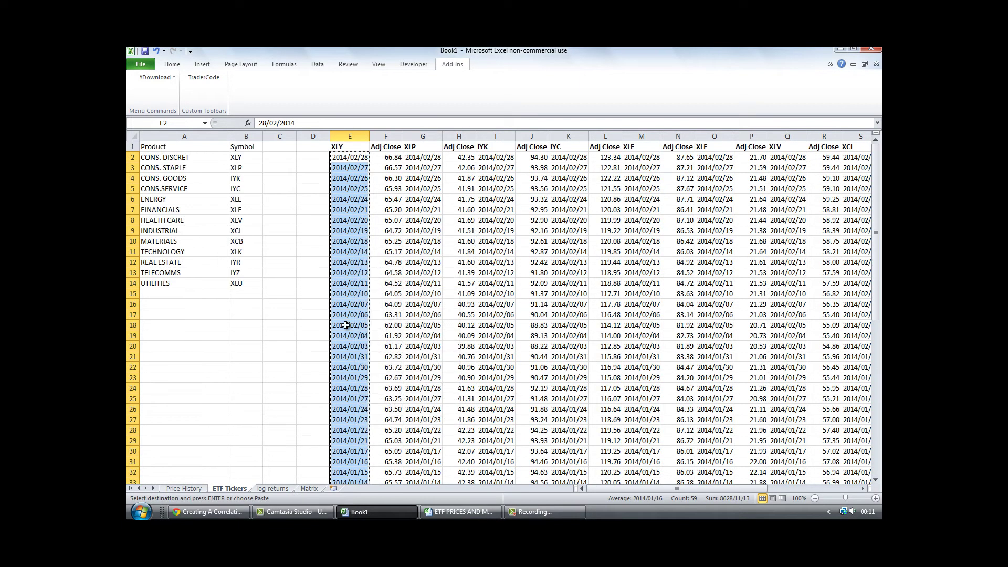
Paste the dates into Price History column A from A2, then return to ETF Tickers
left_click(184, 489)
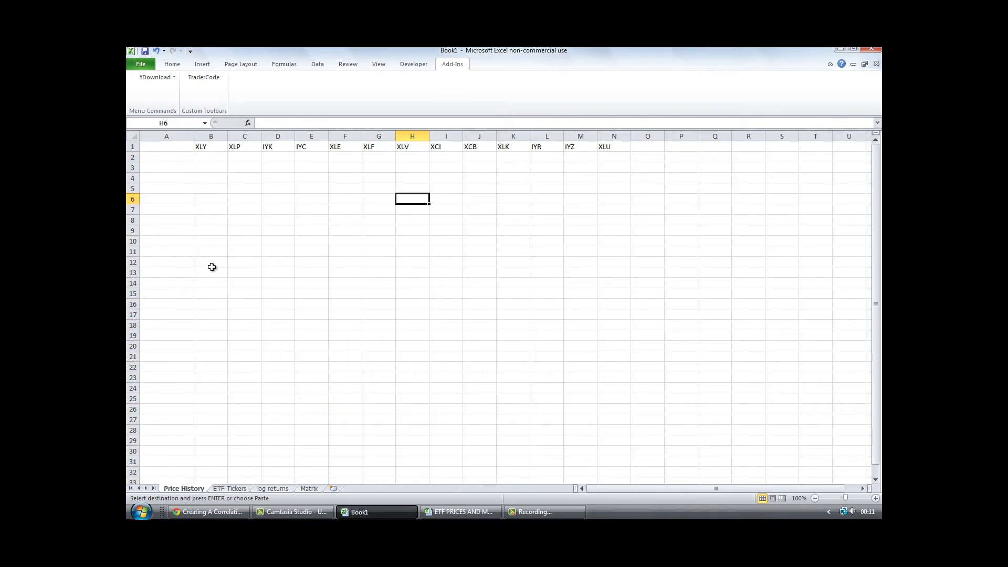
left_click(161, 157)
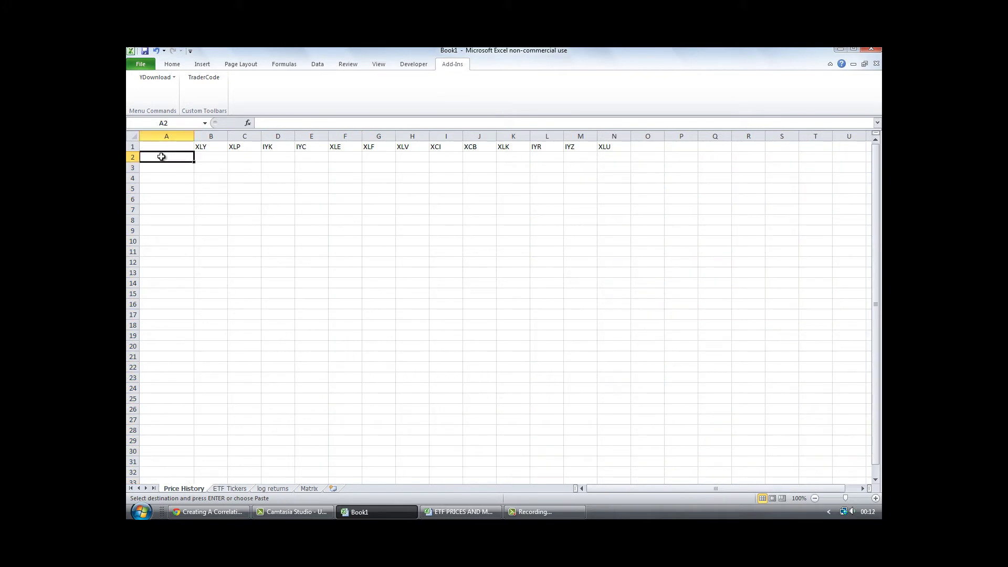
right_click(163, 161)
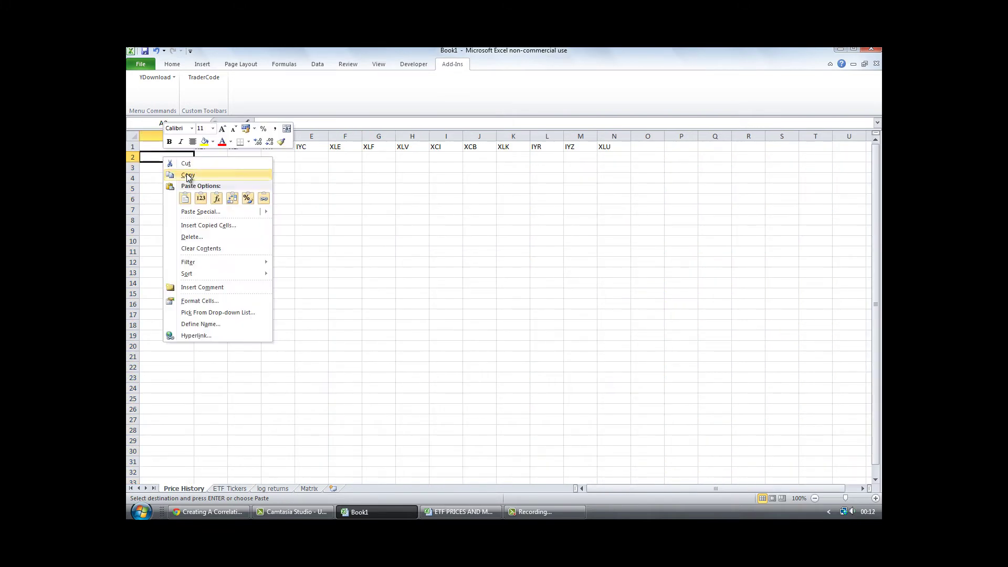
left_click(185, 199)
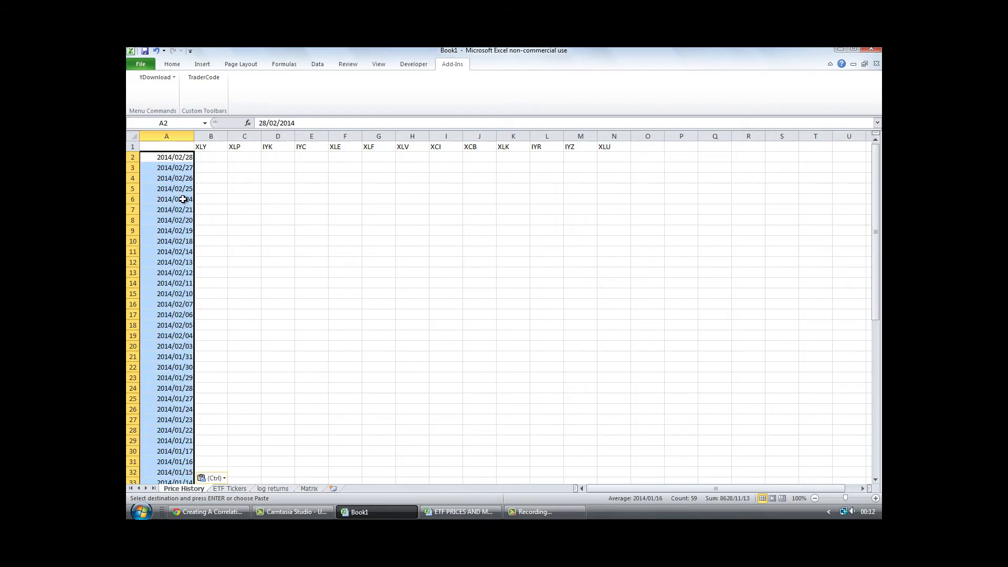
left_click(256, 179)
left_click(232, 488)
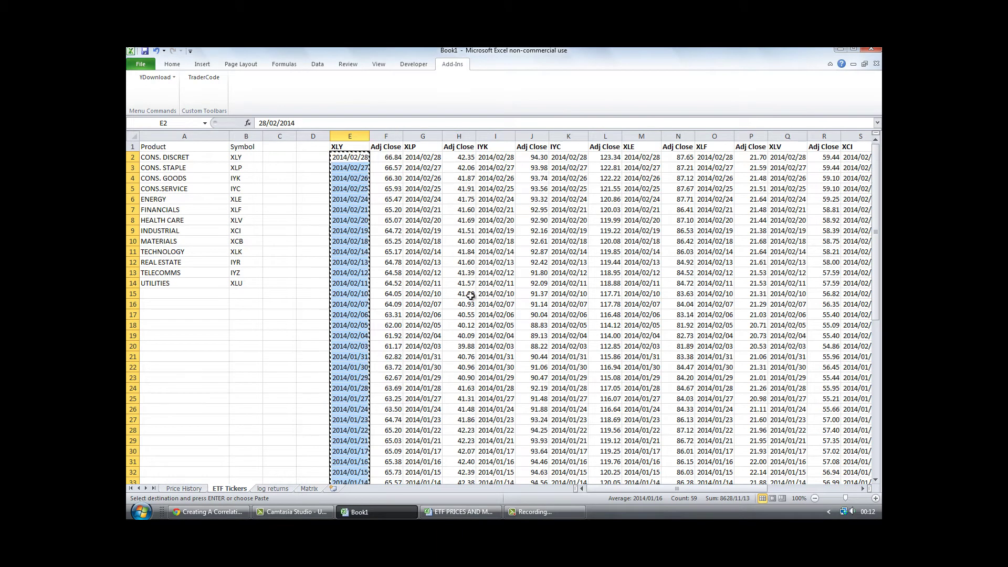
Delete the repeated XLY and XLP date columns on ETF Tickers, keeping only Adj Close columns
left_click(534, 512)
left_click(720, 460)
right_click(351, 135)
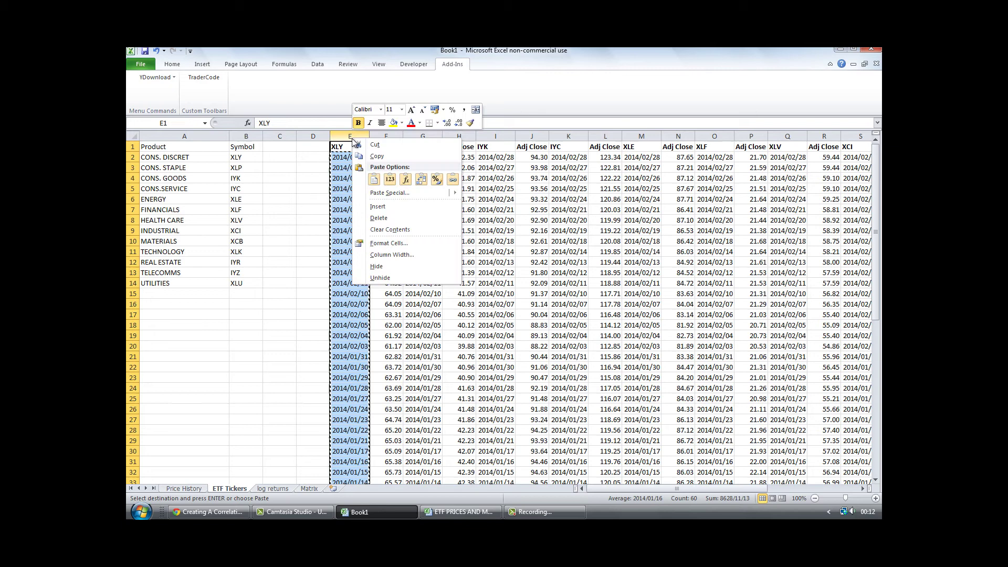
left_click(386, 218)
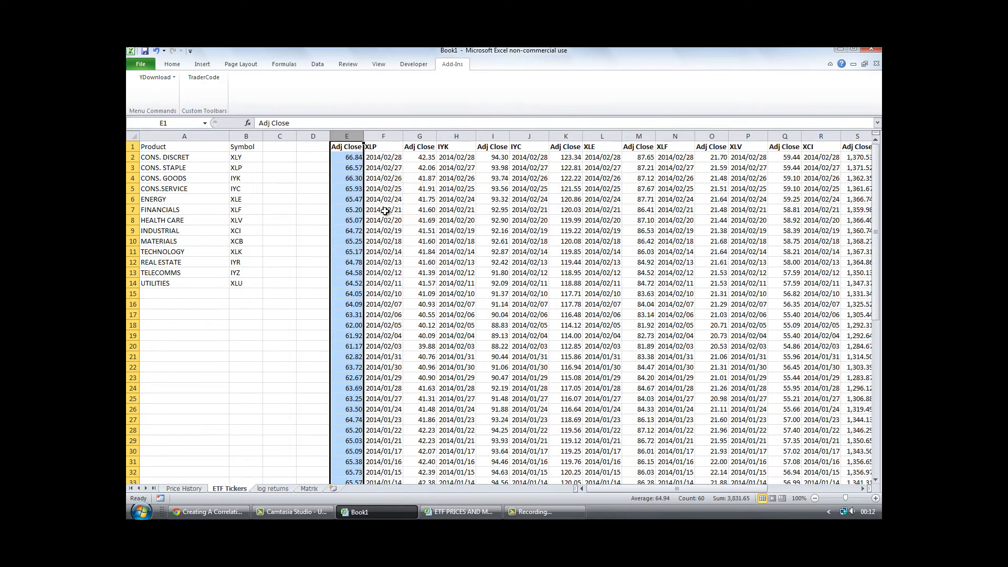
right_click(391, 138)
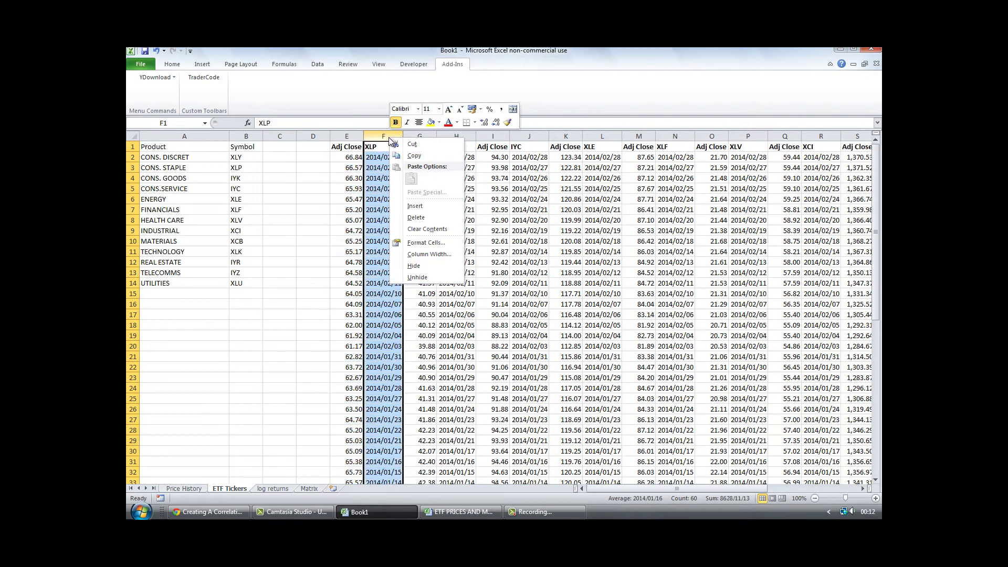
left_click(420, 217)
right_click(421, 138)
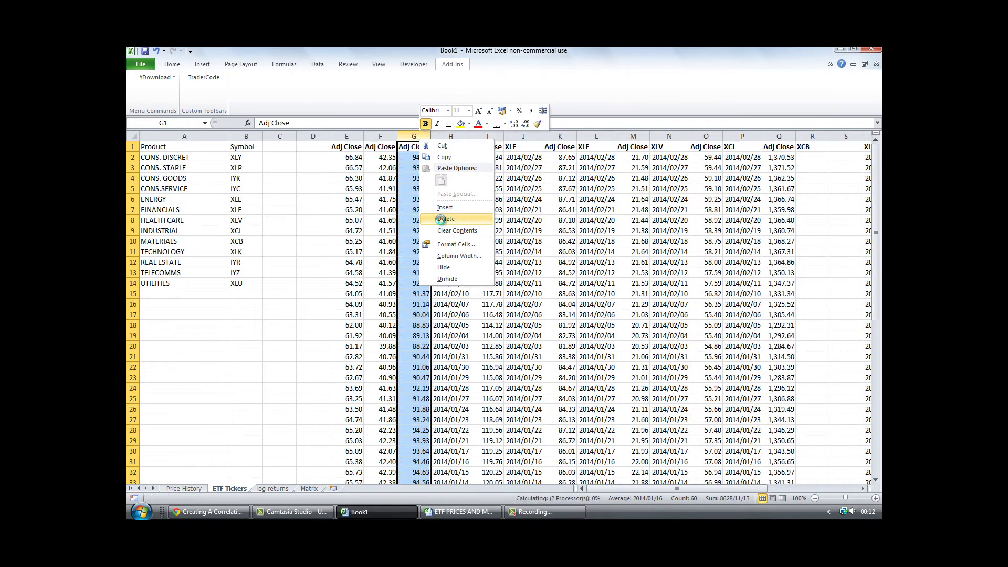
key("Escape")
left_click(572, 515)
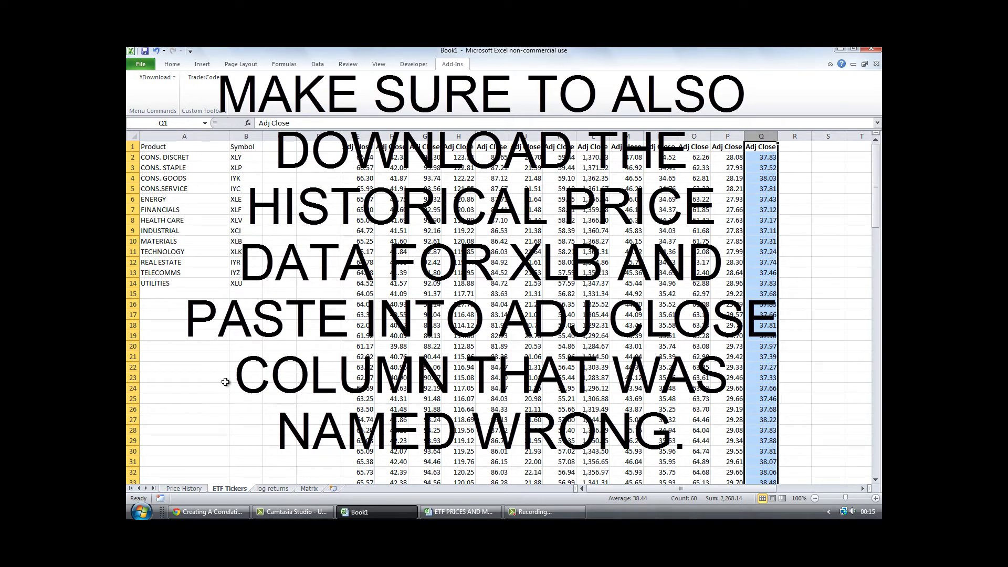
Change XCB to XLB in Price History J1, log returns J1, and Matrix K2 and B11
left_click(184, 488)
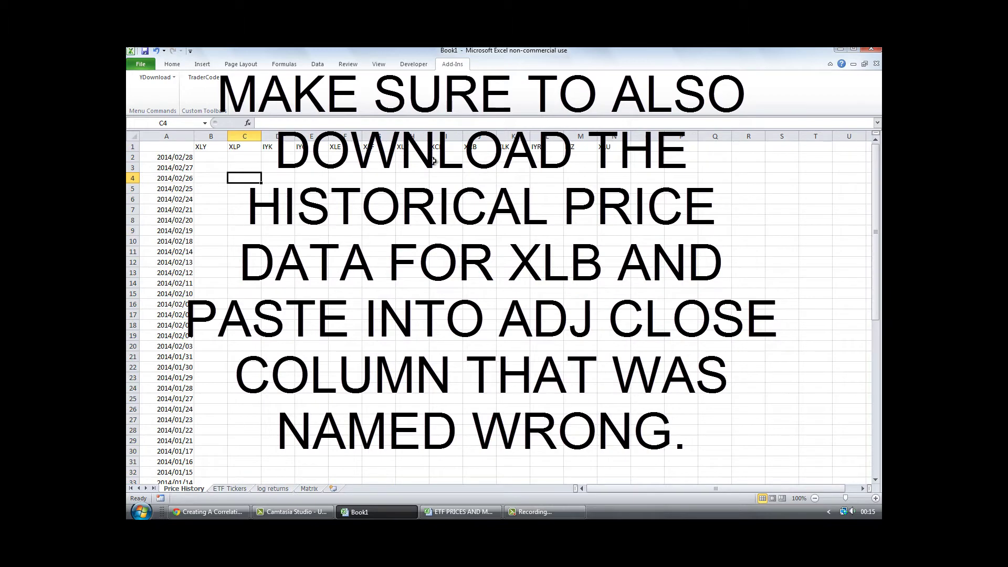
left_click(477, 147)
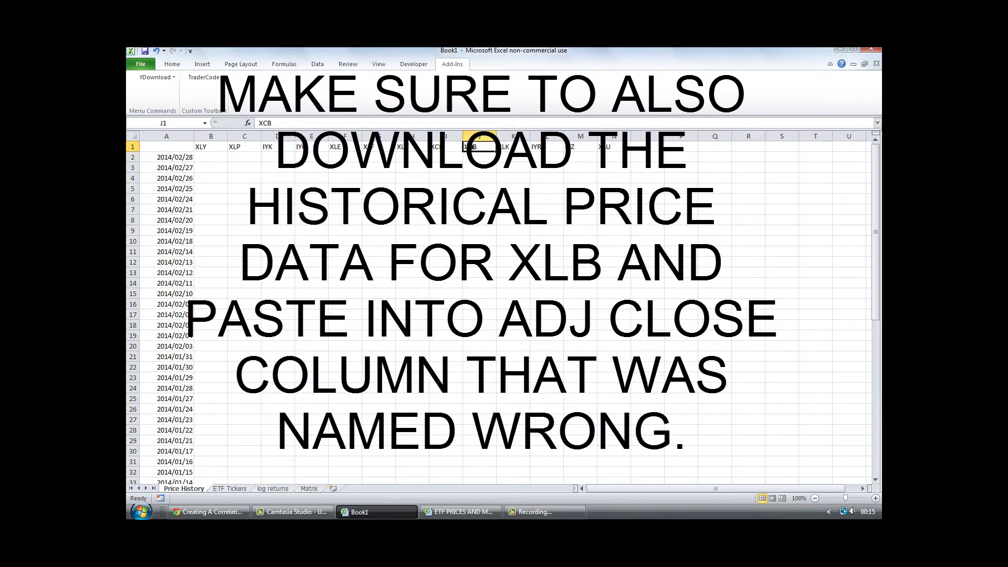
double_click(473, 147)
left_click(273, 489)
double_click(474, 148)
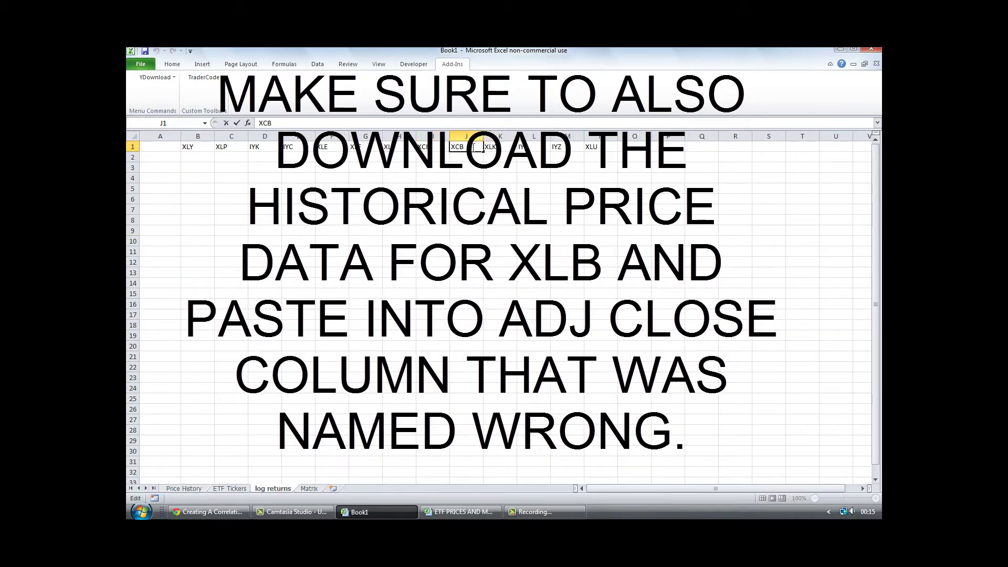
left_click(309, 488)
double_click(484, 157)
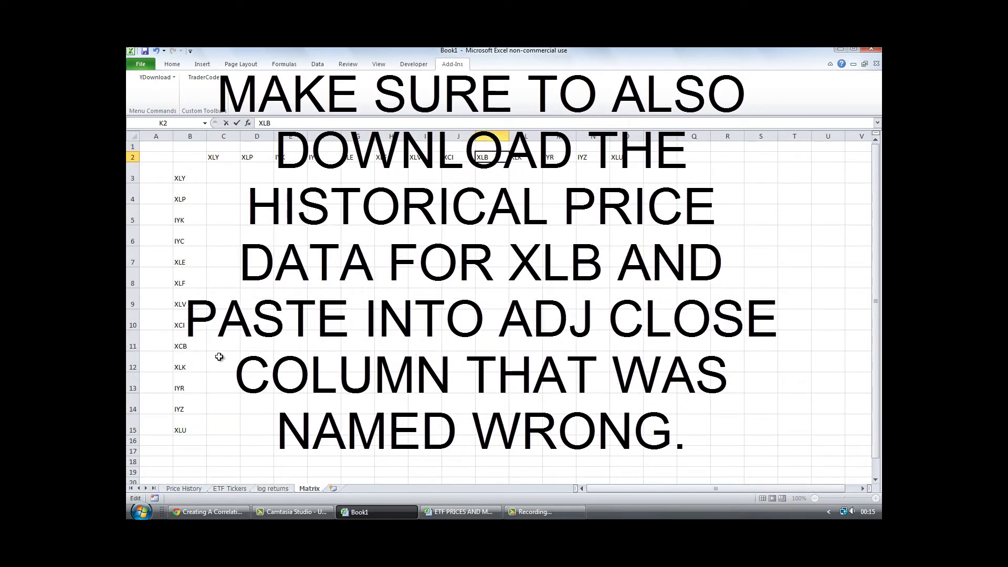
double_click(187, 347)
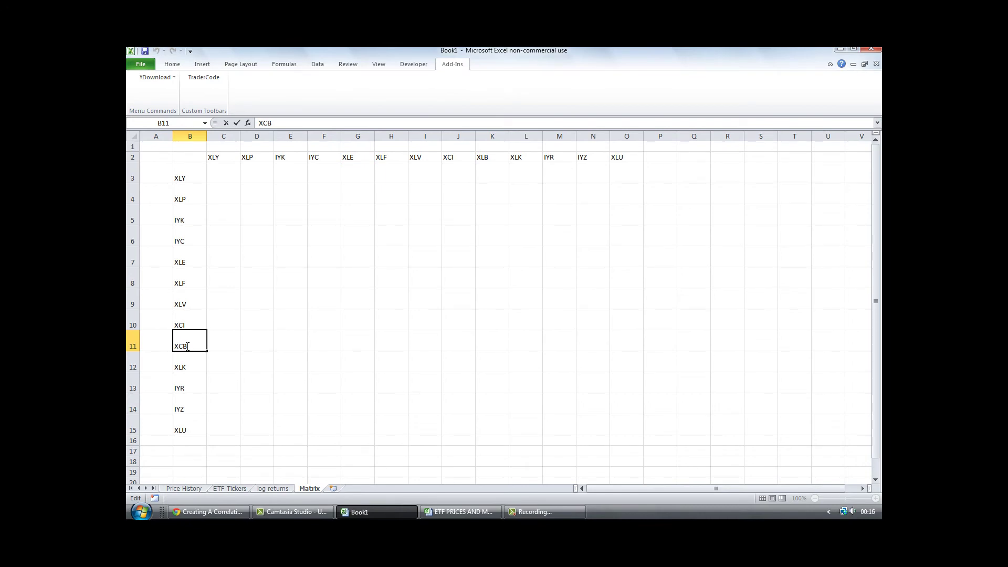
left_click(229, 489)
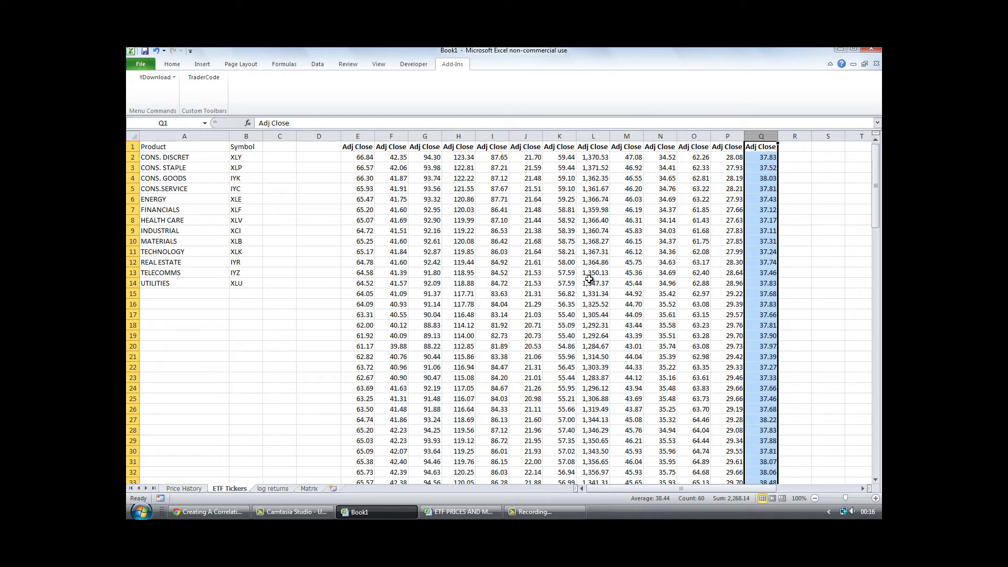
Select the Adj Close price block E2:Q60 on ETF Tickers and copy it
left_click(799, 306)
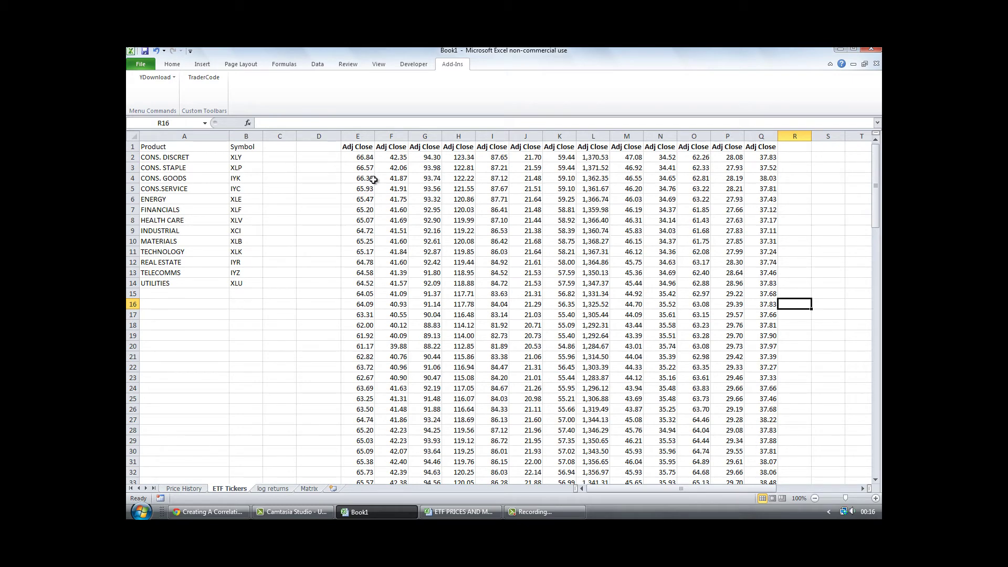
left_click(351, 157)
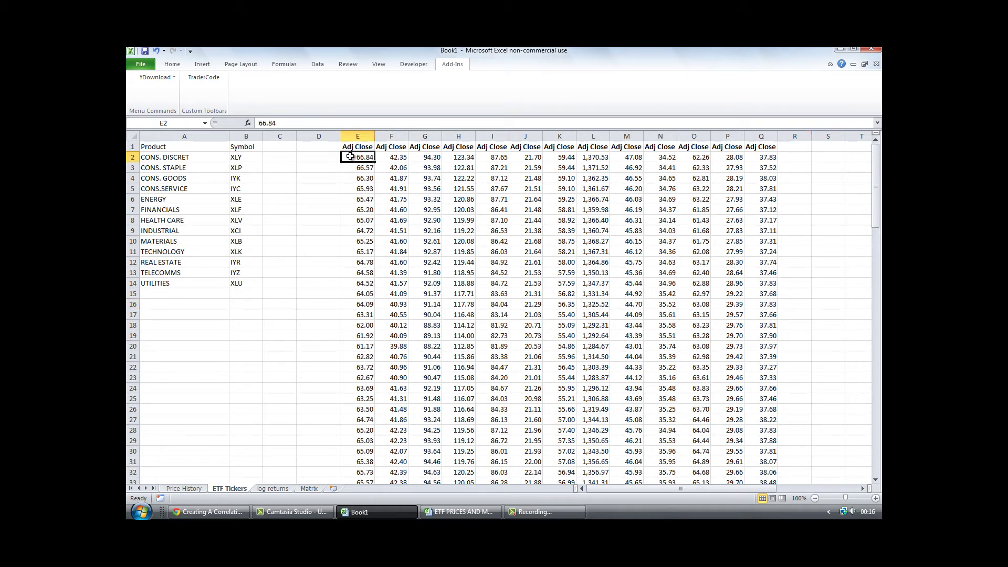
left_click_drag(350, 156, 771, 462)
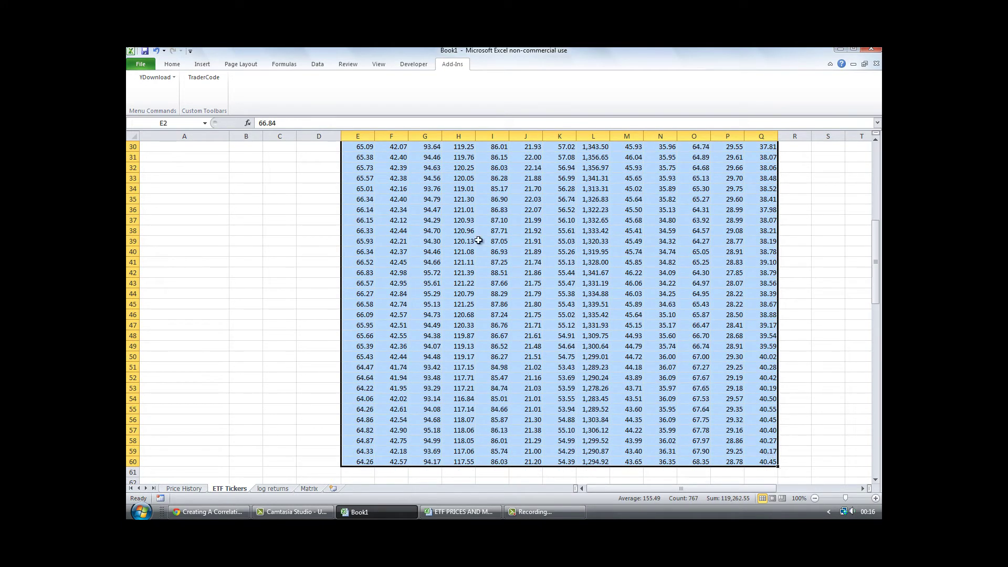
right_click(540, 272)
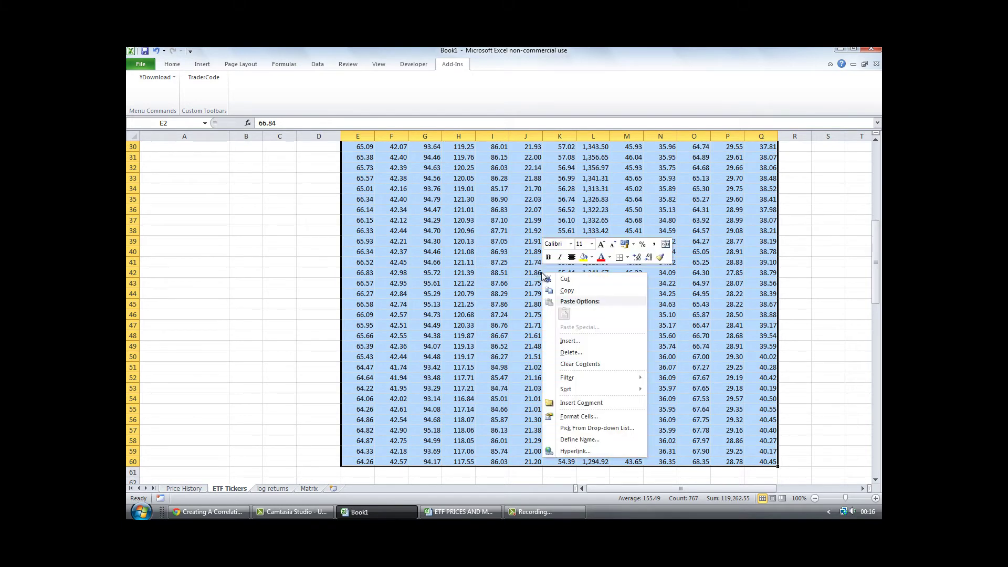
left_click(571, 291)
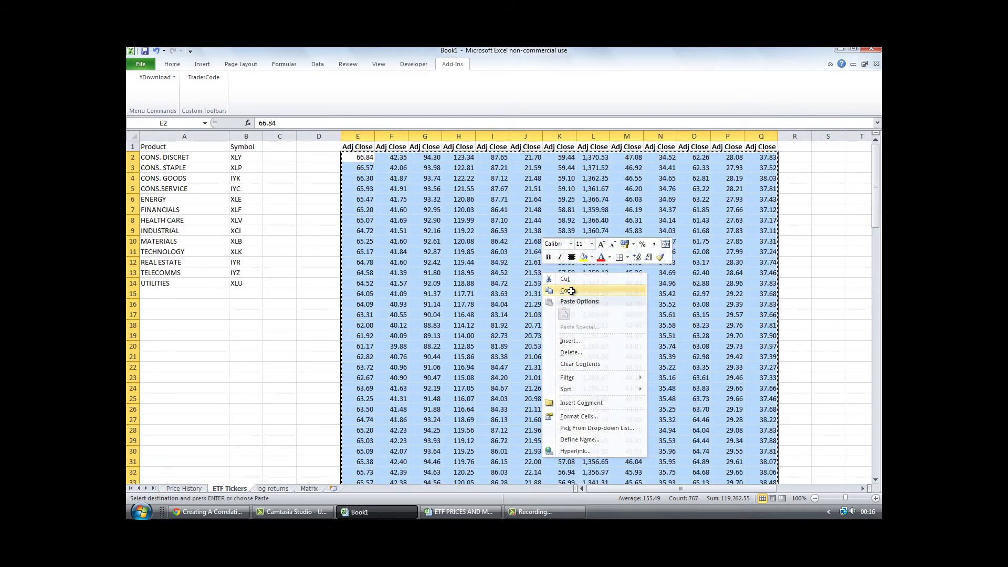
Paste the copied prices into the Price History sheet starting at B2 under XLY
left_click(184, 488)
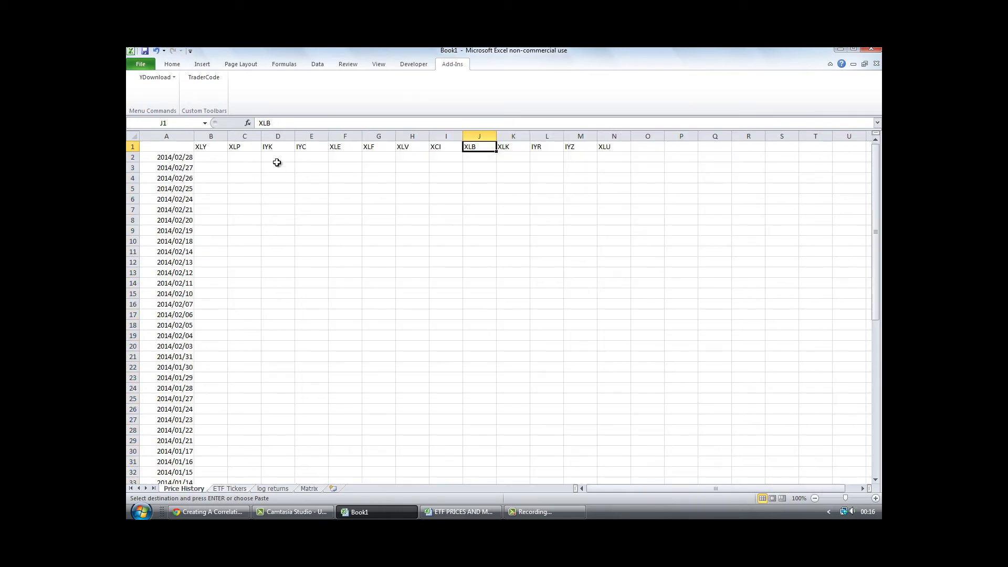
left_click(213, 158)
right_click(213, 158)
left_click(234, 200)
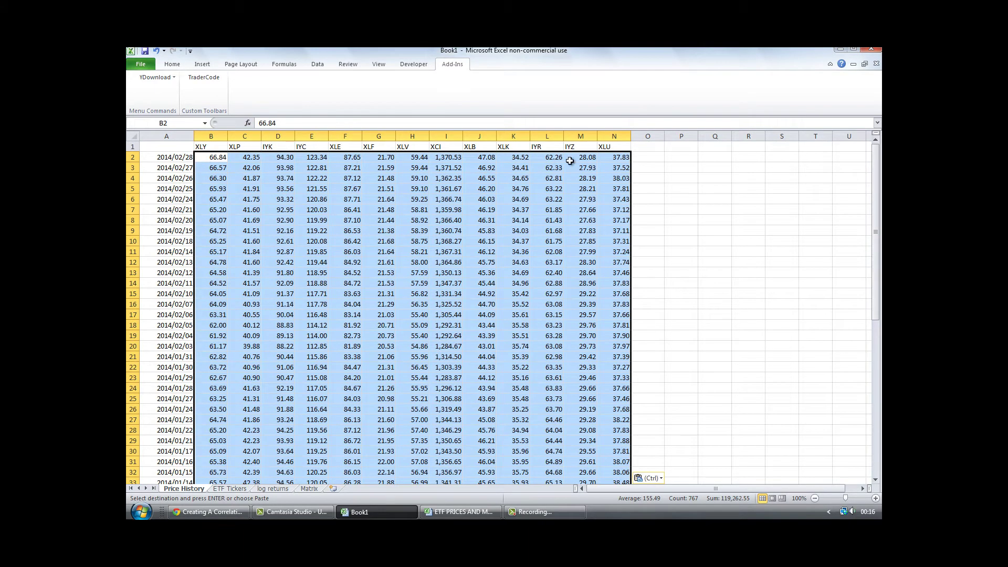
scroll(570, 160, "down", 1)
scroll(402, 191, "up", 1)
scroll(205, 336, "down", 1)
scroll(210, 336, "up", 1)
Enter =LN('Price History'!B2/'Price History'!B3) in B2 of the log returns sheet
left_click(275, 489)
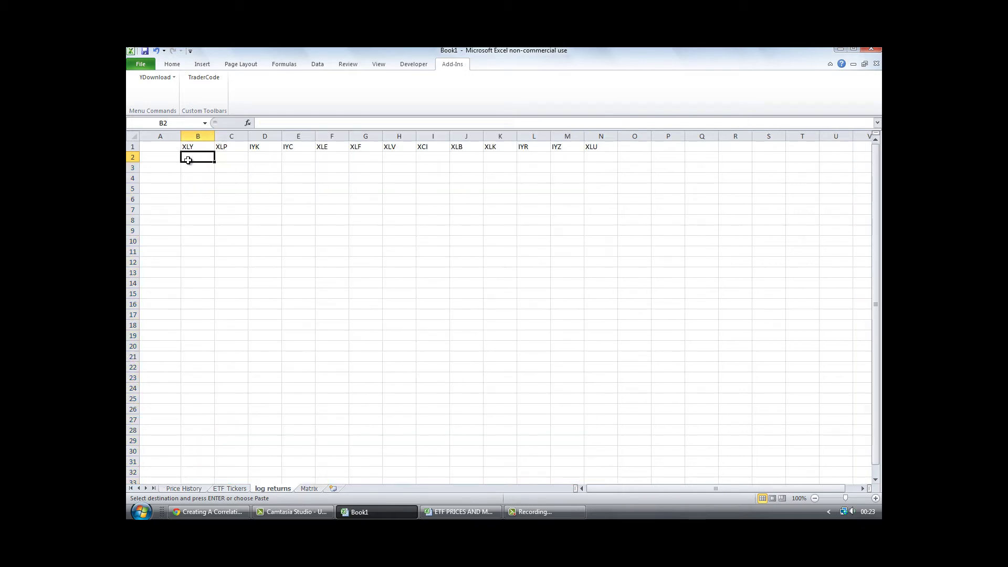
left_click(268, 123)
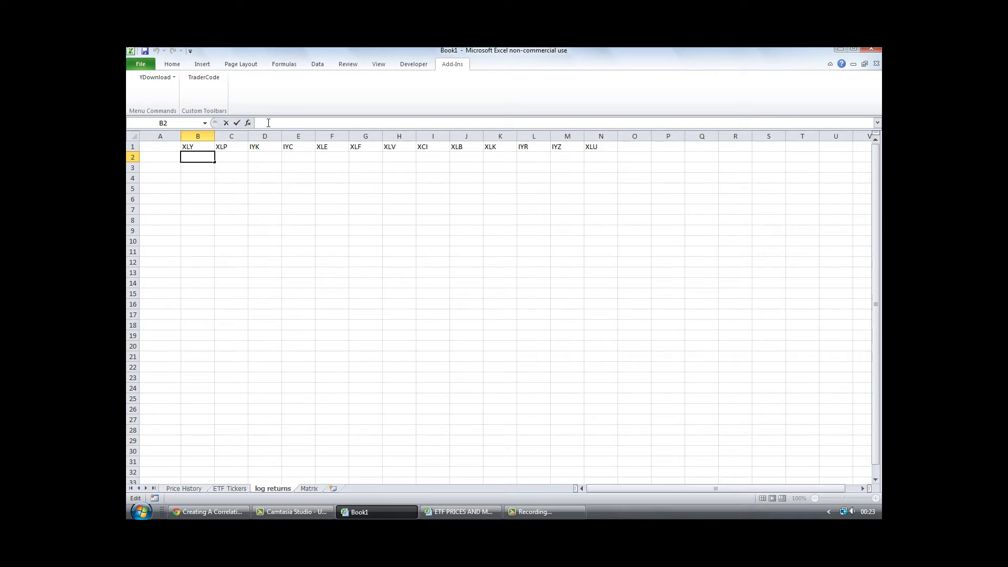
type("=ln")
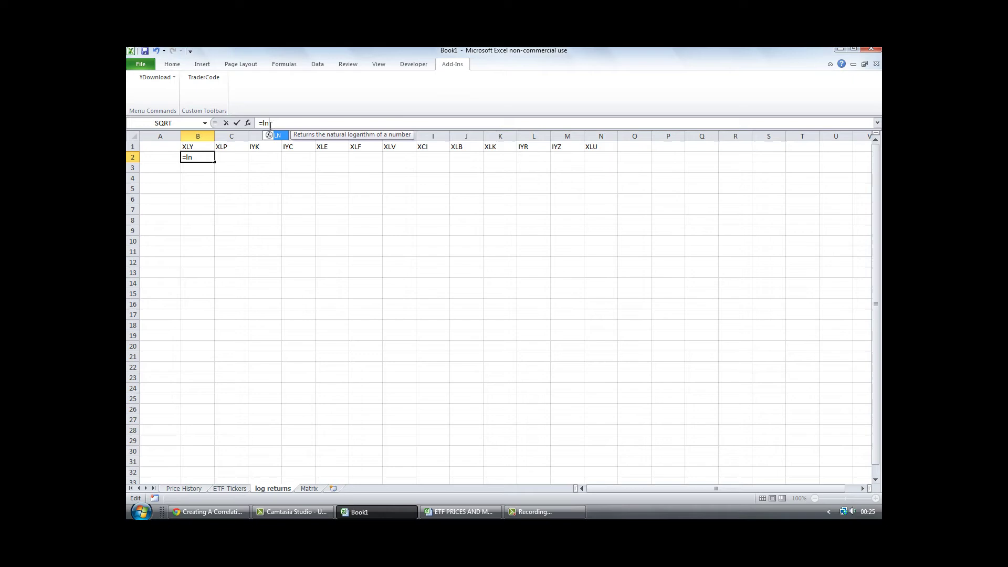
double_click(270, 138)
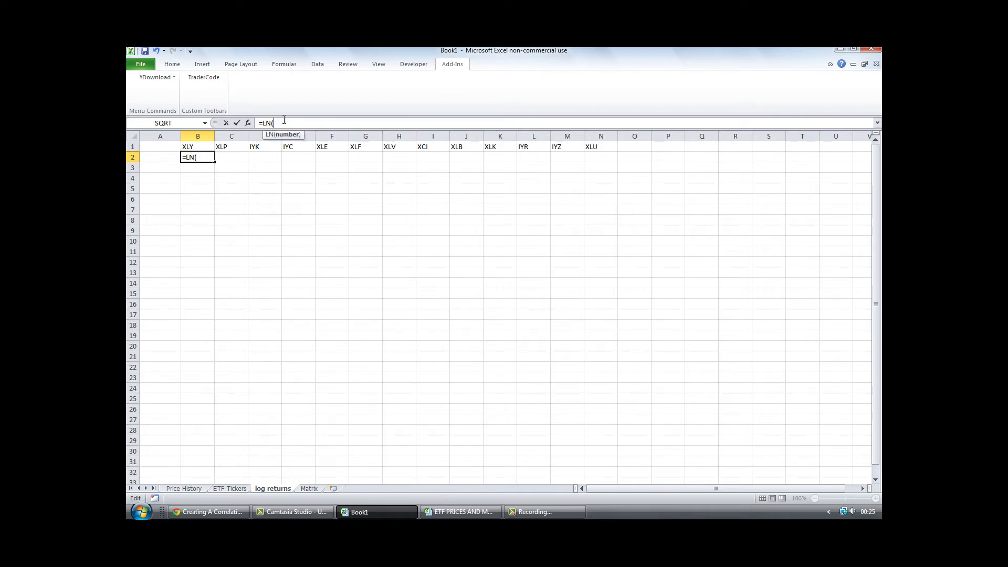
left_click(190, 490)
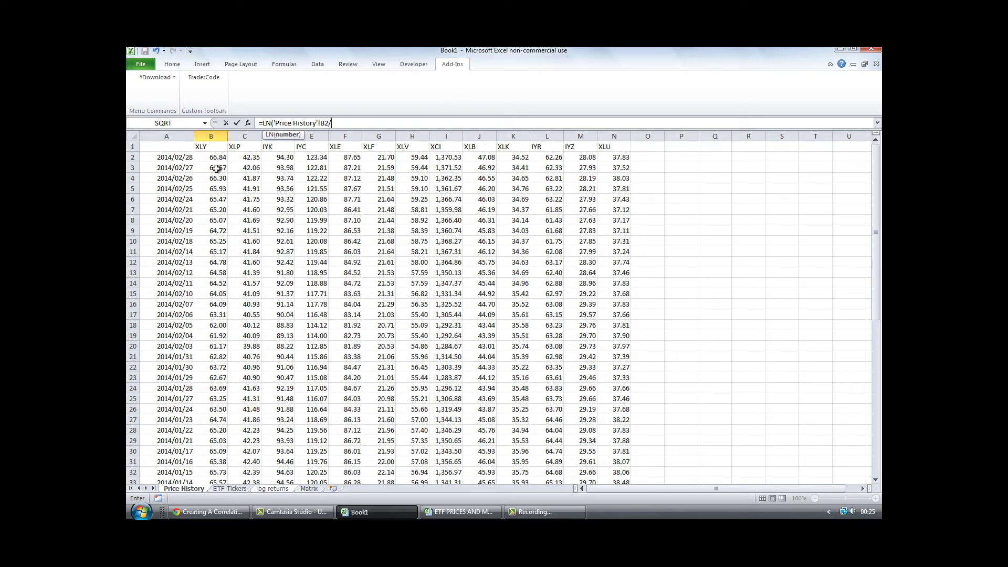
left_click(215, 167)
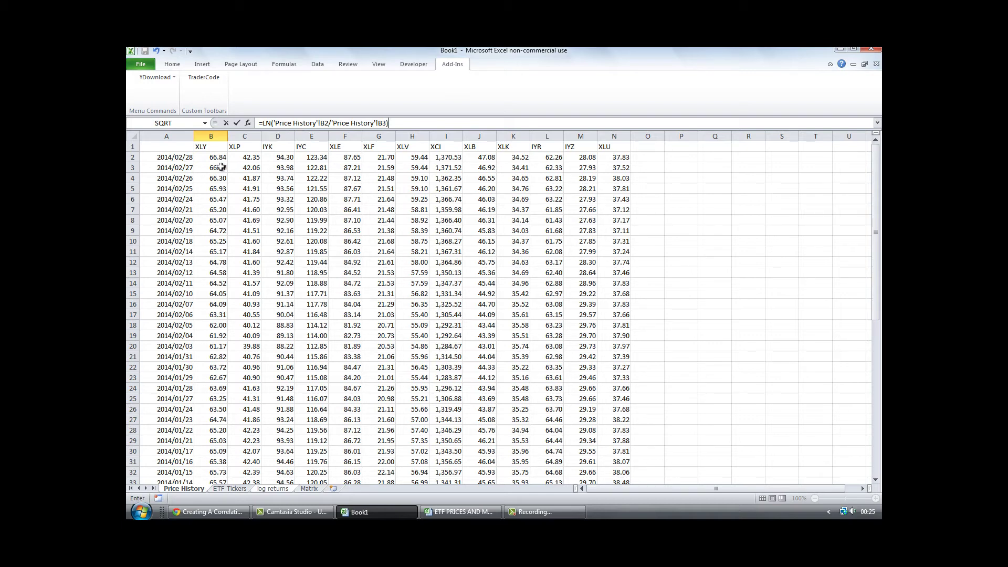
key("Return")
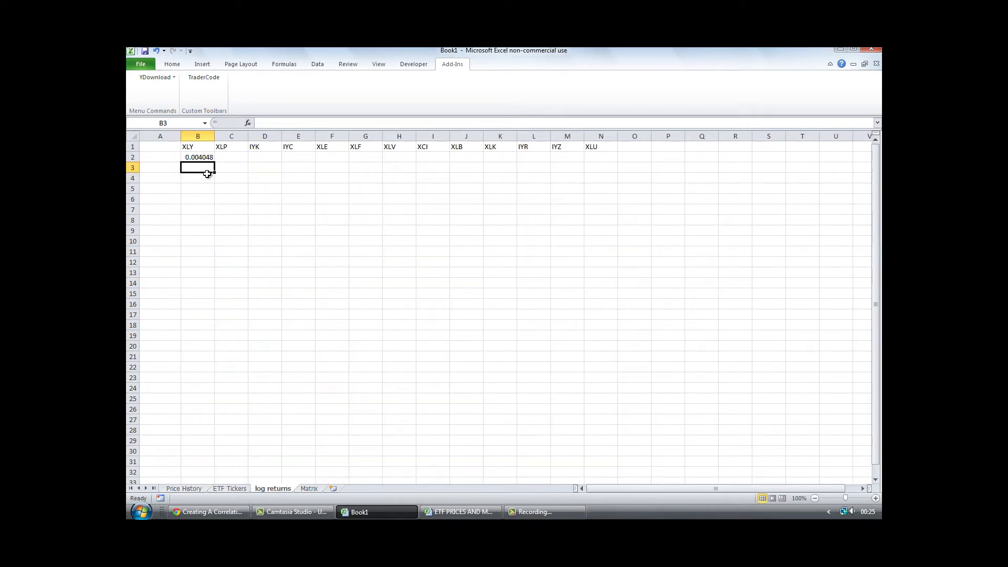
left_click(202, 157)
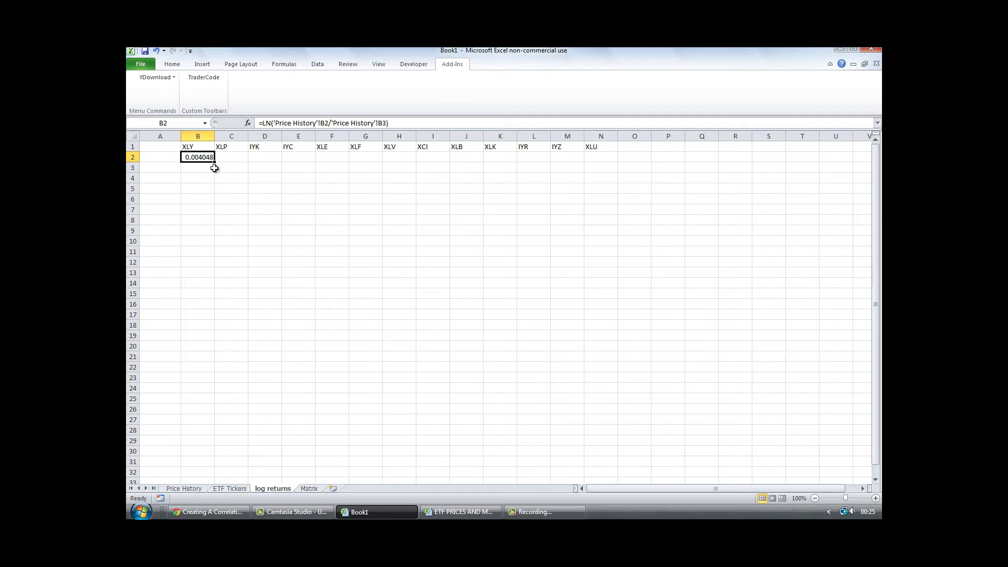
Fill the B2 log-return formula right to N2 and then down to row 59
left_click_drag(214, 162, 608, 164)
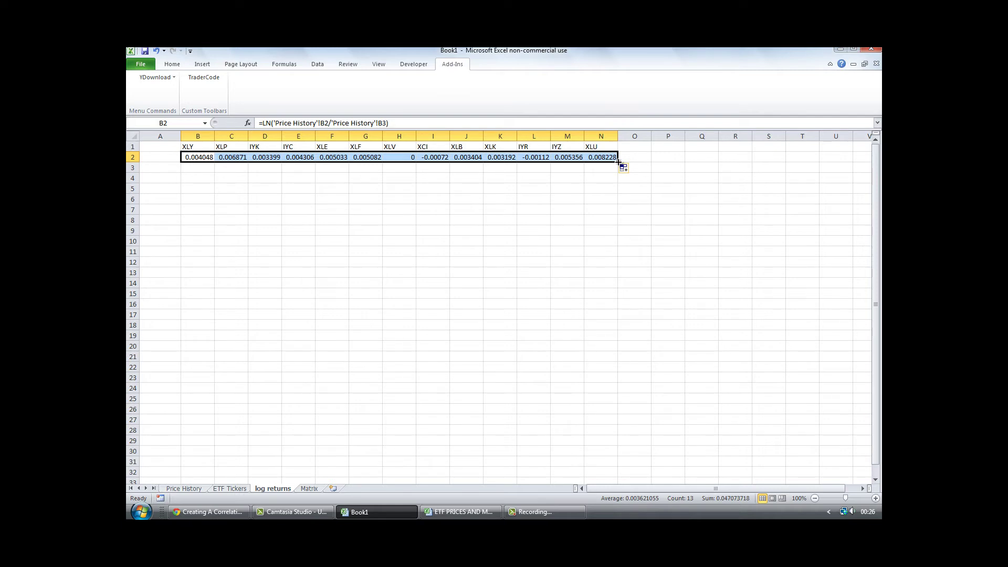
left_click_drag(618, 161, 546, 158)
scroll(578, 247, "up", 4)
left_click_drag(618, 288, 618, 277)
scroll(614, 284, "up", 15)
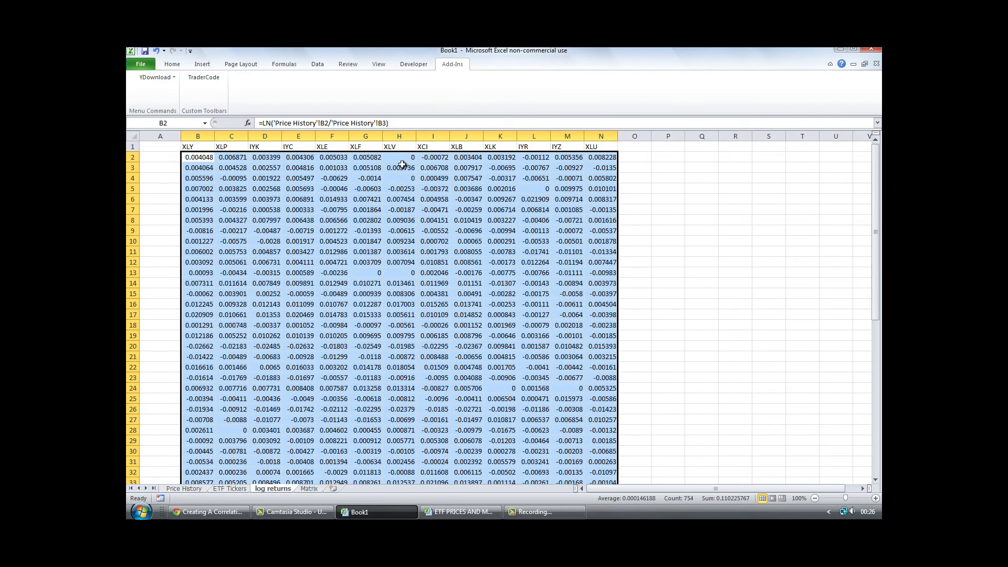
Format the selected log returns as Percentage with 2 decimal places
right_click(294, 246)
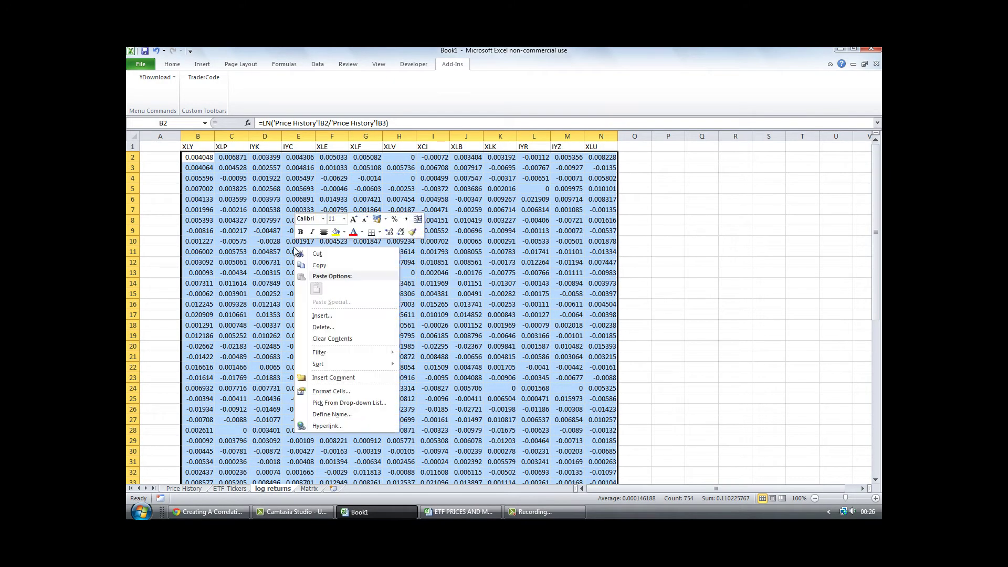
left_click(334, 393)
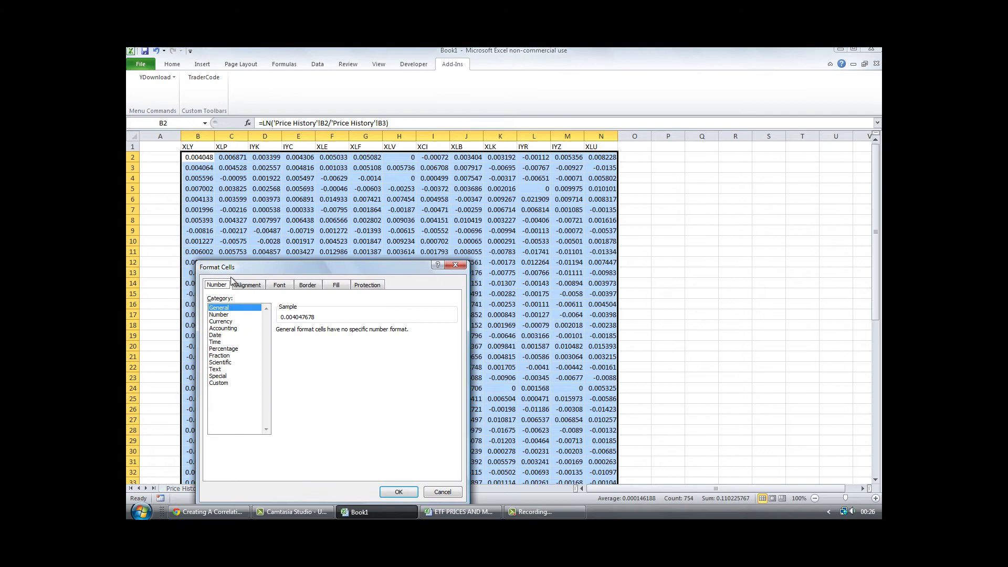
left_click(224, 349)
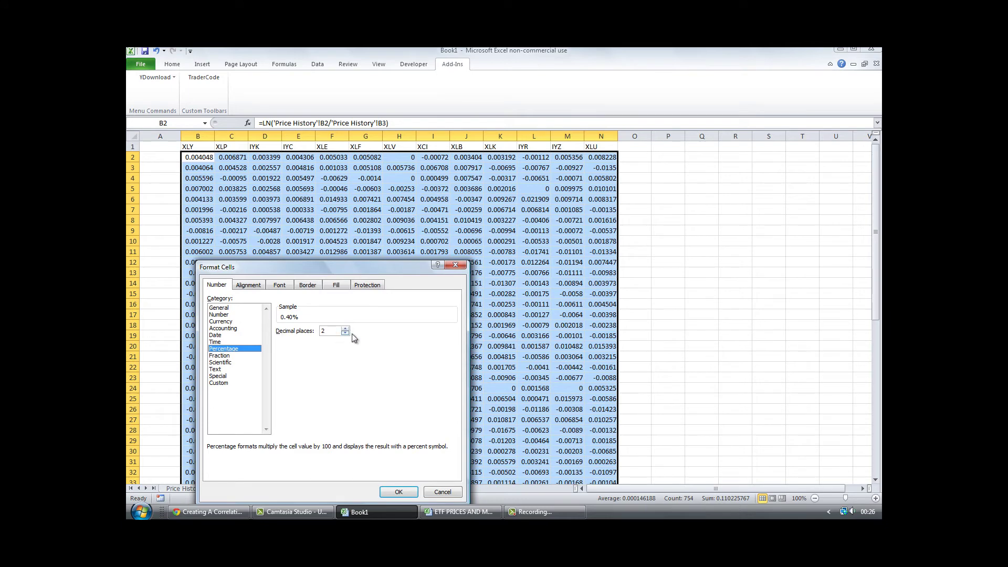
left_click(398, 492)
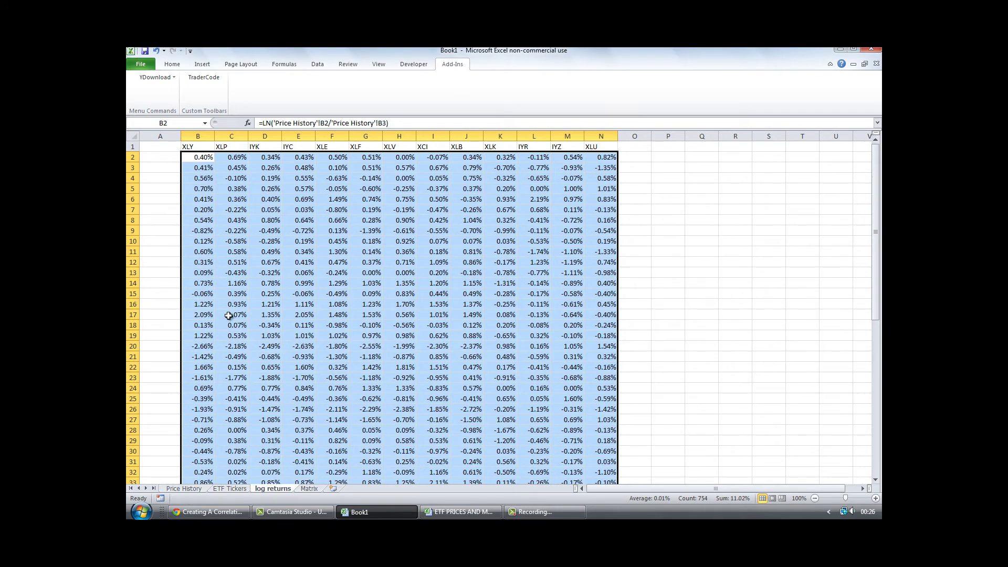
scroll(373, 288, "down", 1)
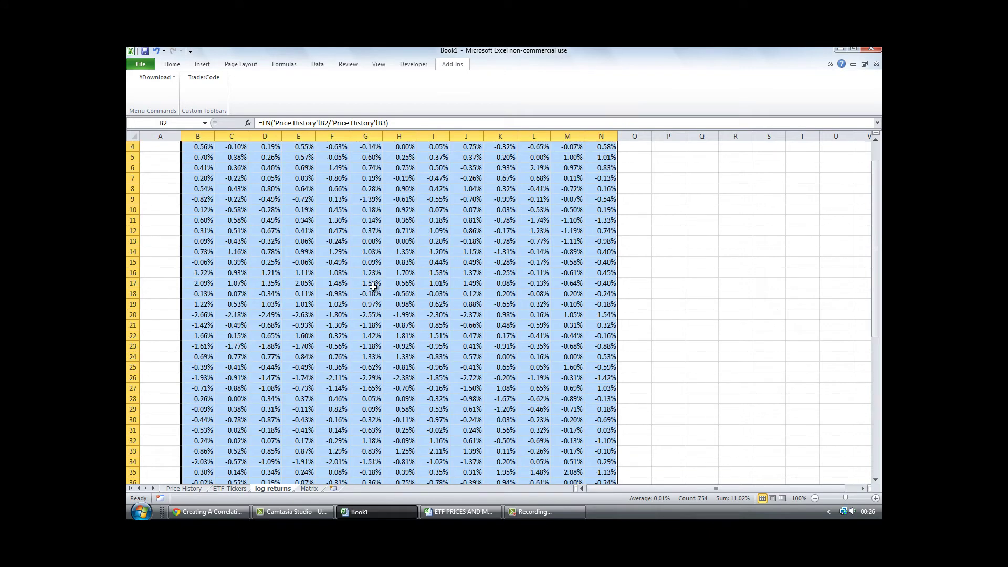
scroll(371, 288, "up", 1)
Define the name XLY for the column B return values
left_click(645, 229)
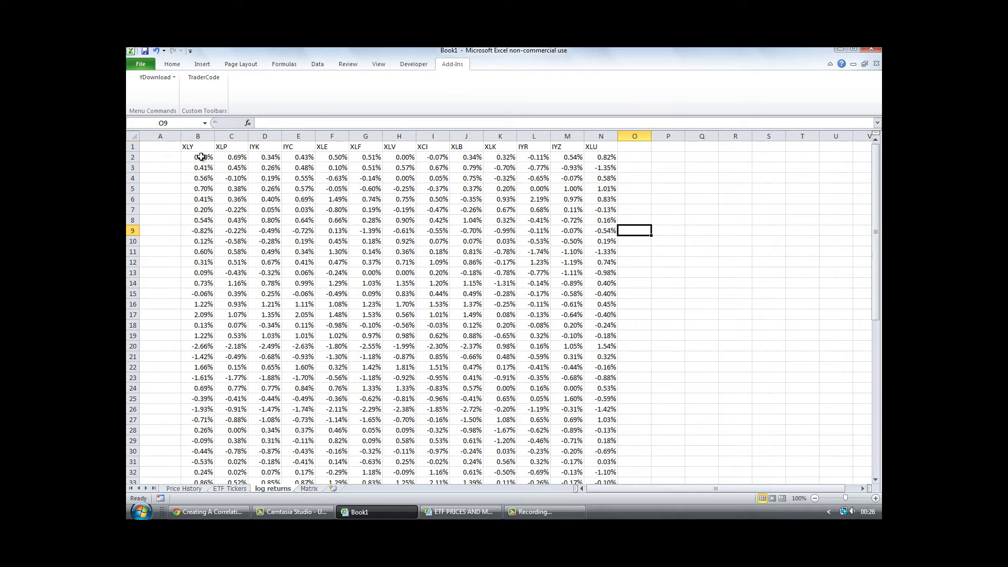
left_click_drag(201, 157, 208, 461)
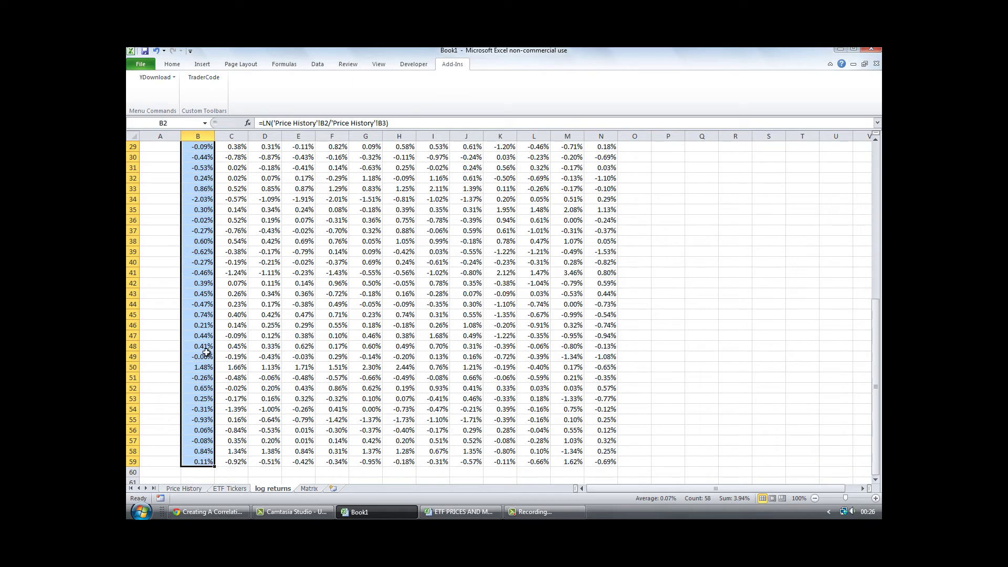
right_click(196, 318)
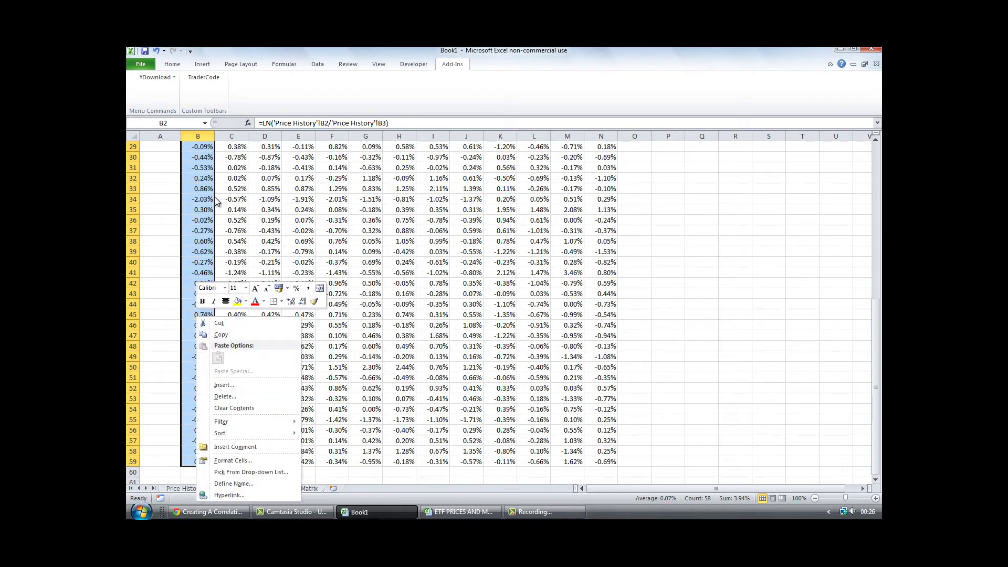
left_click(238, 484)
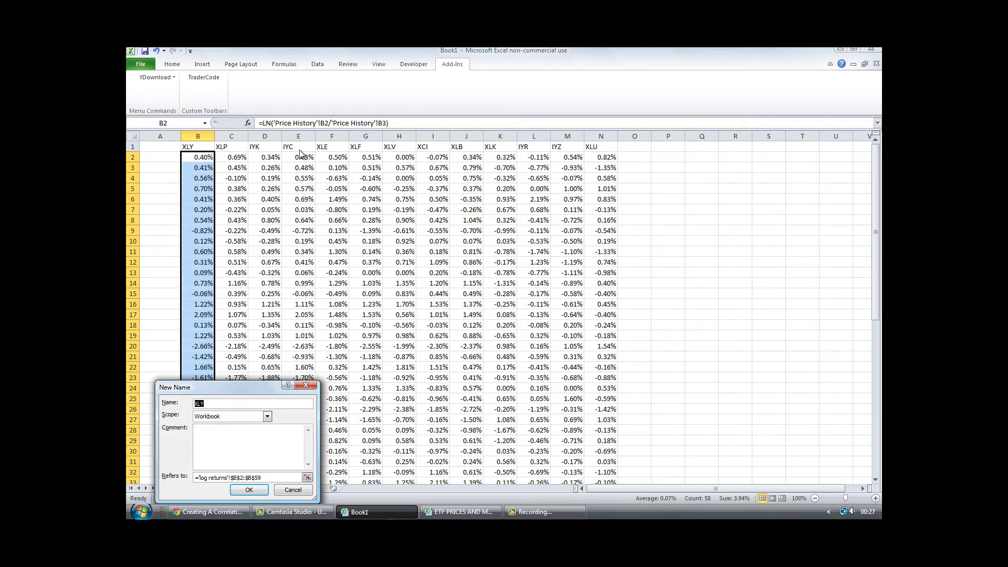
left_click(250, 490)
Define the name XLP for the column C return values, then go to Matrix
left_click(236, 156)
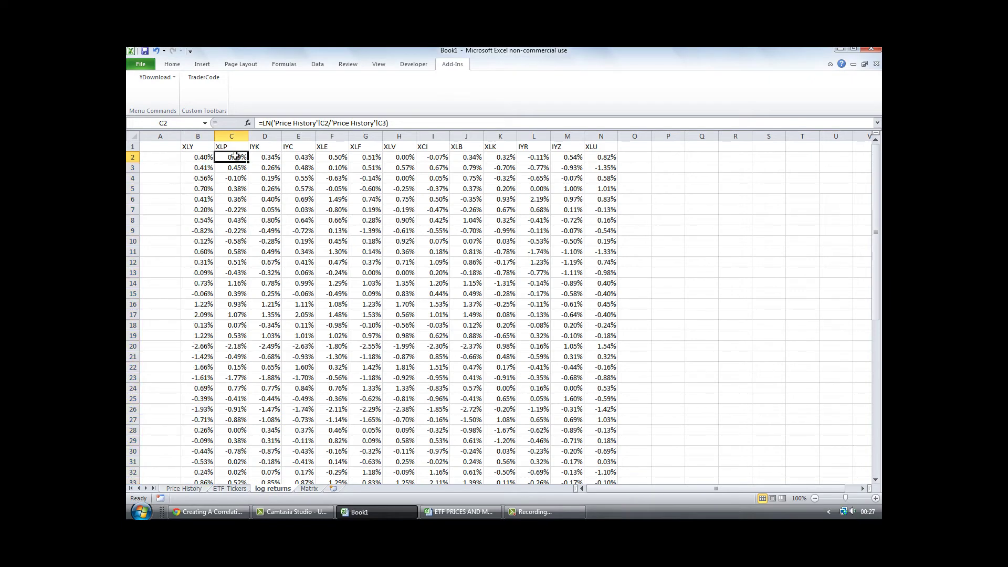
left_click_drag(236, 156, 238, 462)
right_click(232, 389)
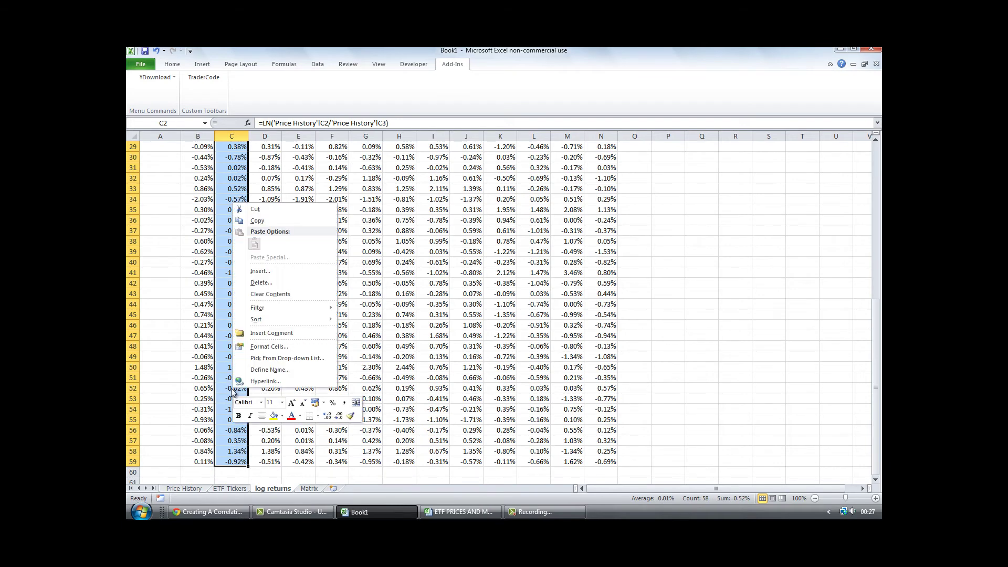
left_click(270, 369)
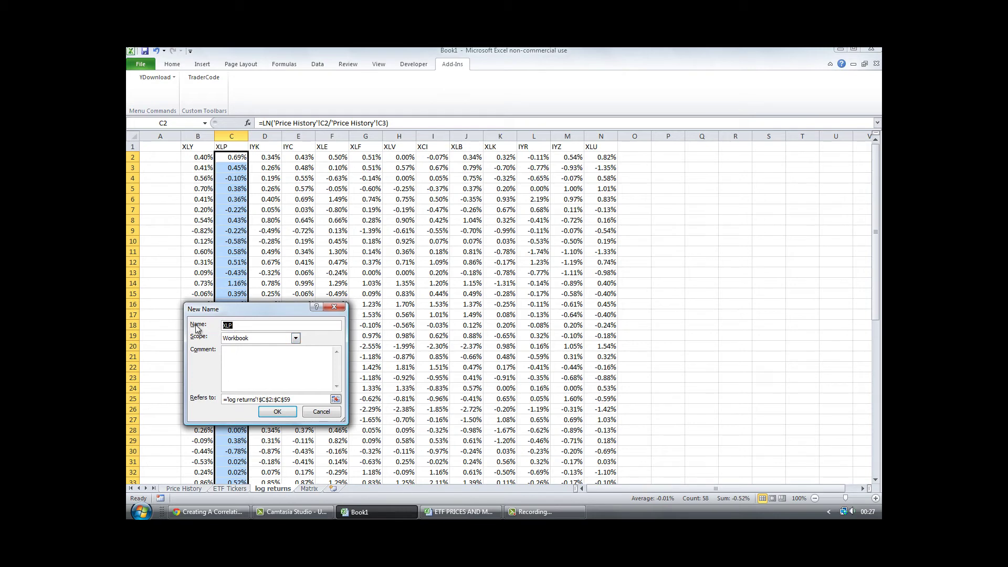
left_click(280, 411)
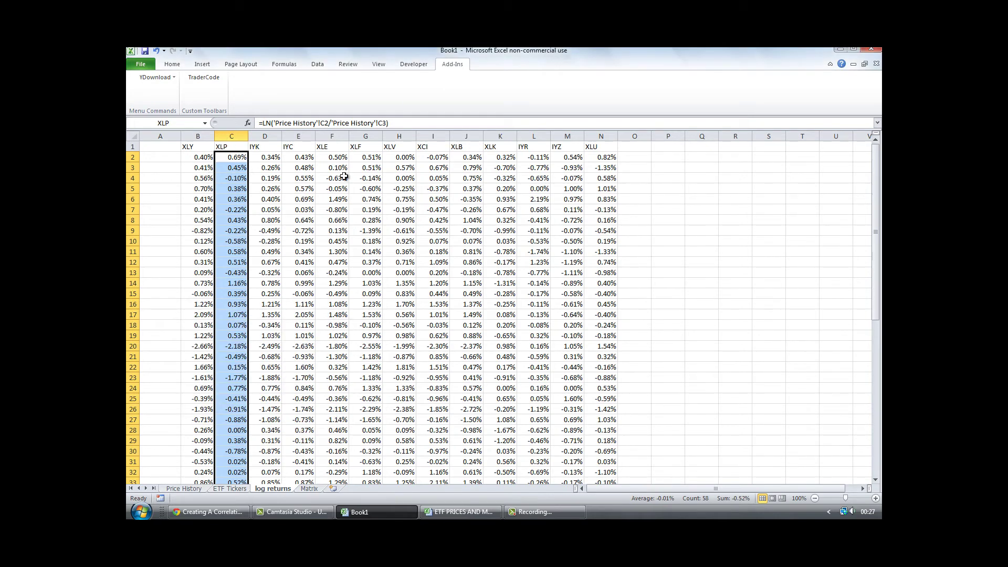
left_click(535, 512)
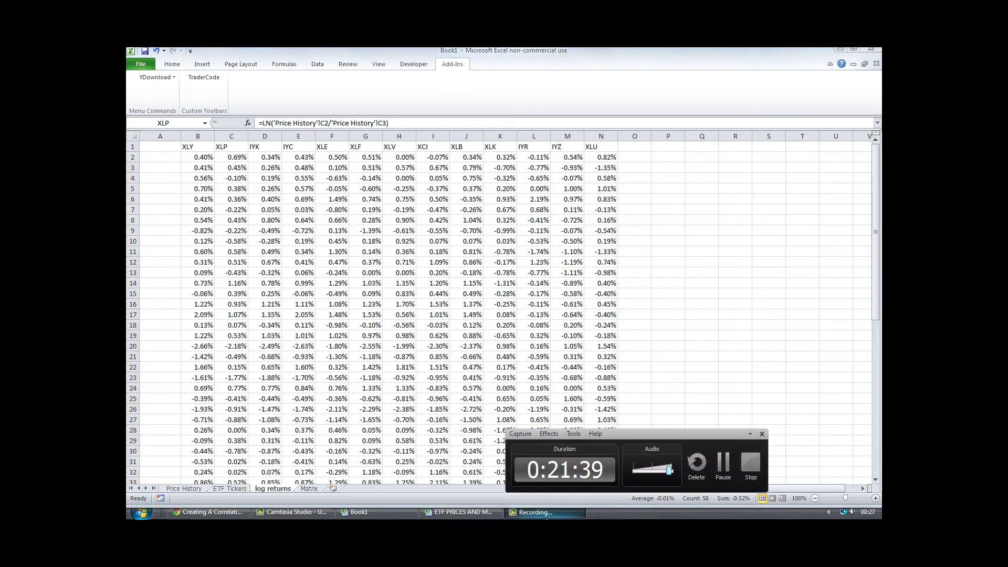
left_click(735, 471)
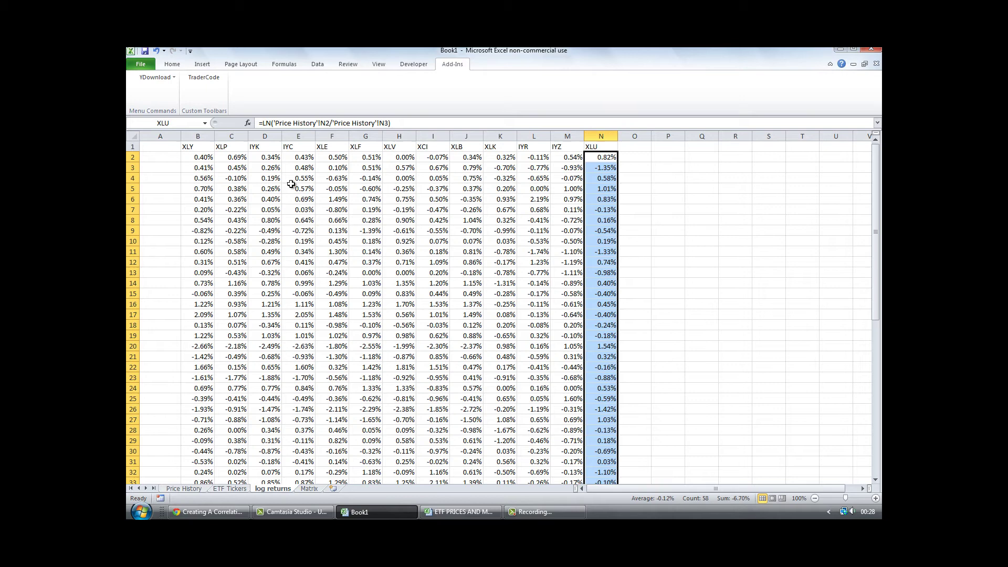
left_click(309, 488)
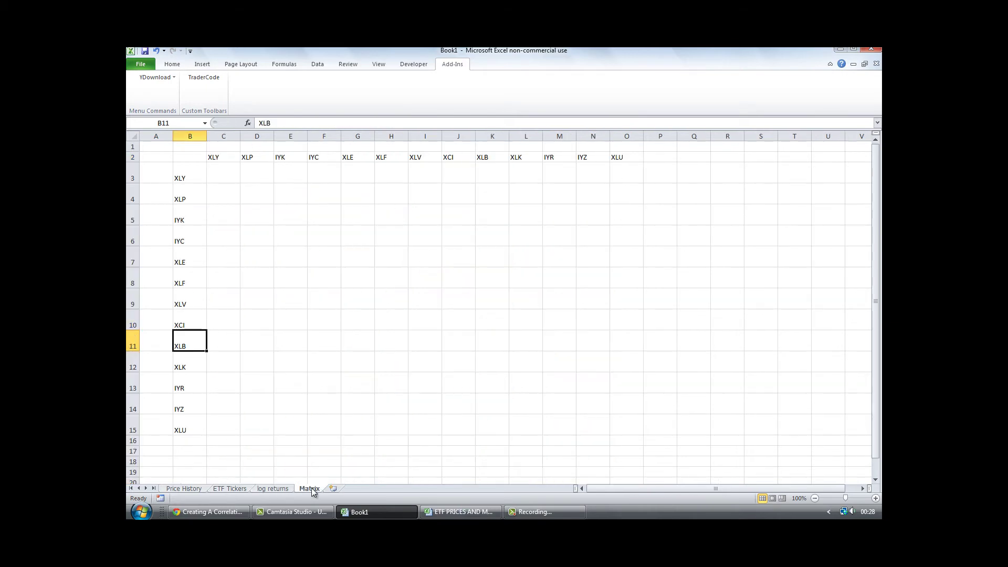
Enter =ABS(CORREL(INDIRECT($B3),INDIRECT(C$2))) in Matrix cell C3
left_click(223, 172)
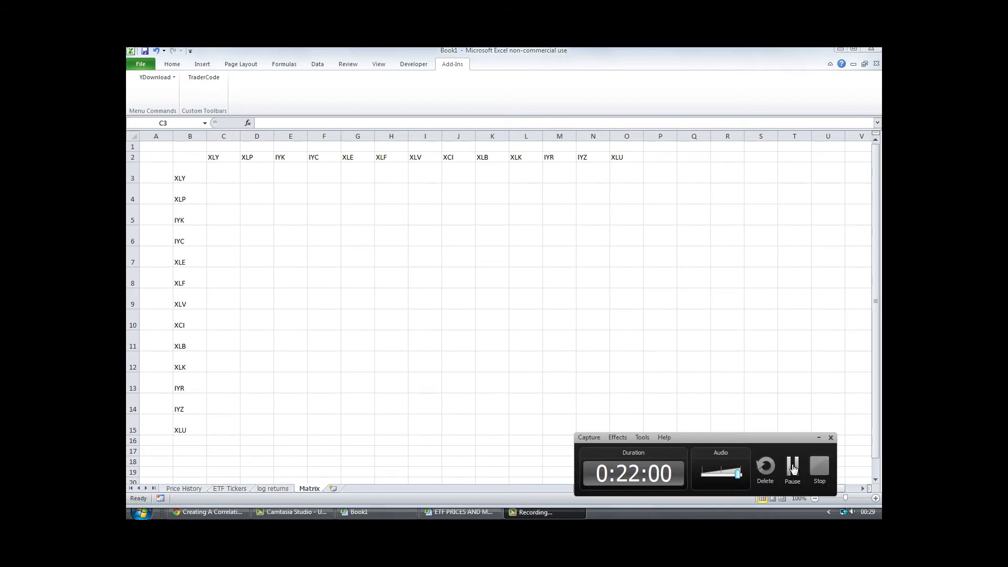
left_click(269, 124)
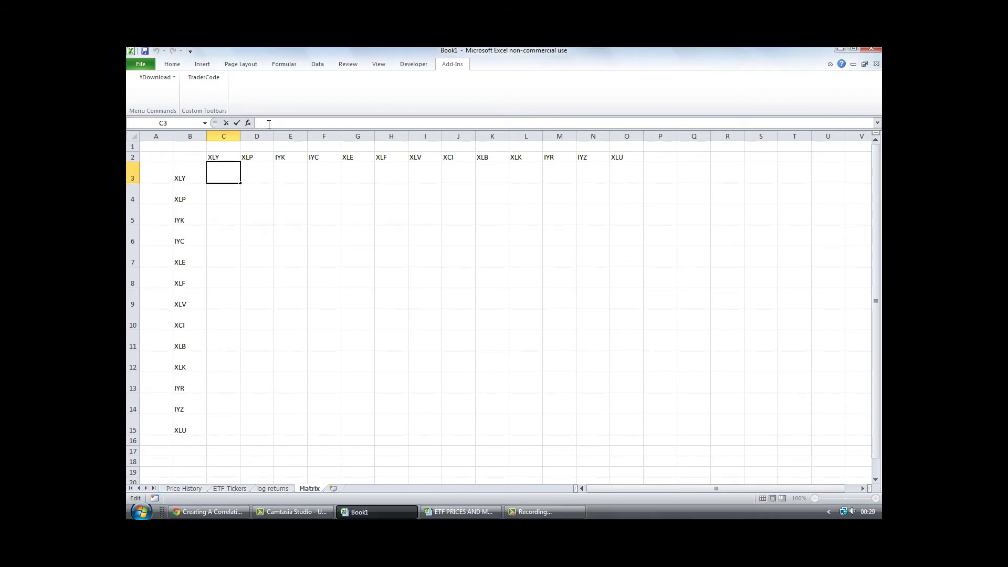
type("=ABS")
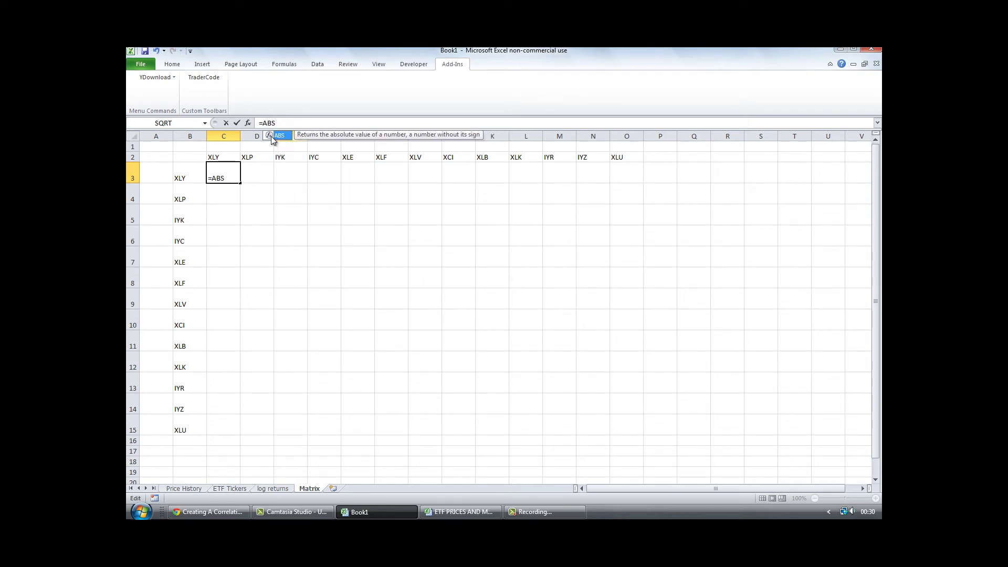
double_click(281, 137)
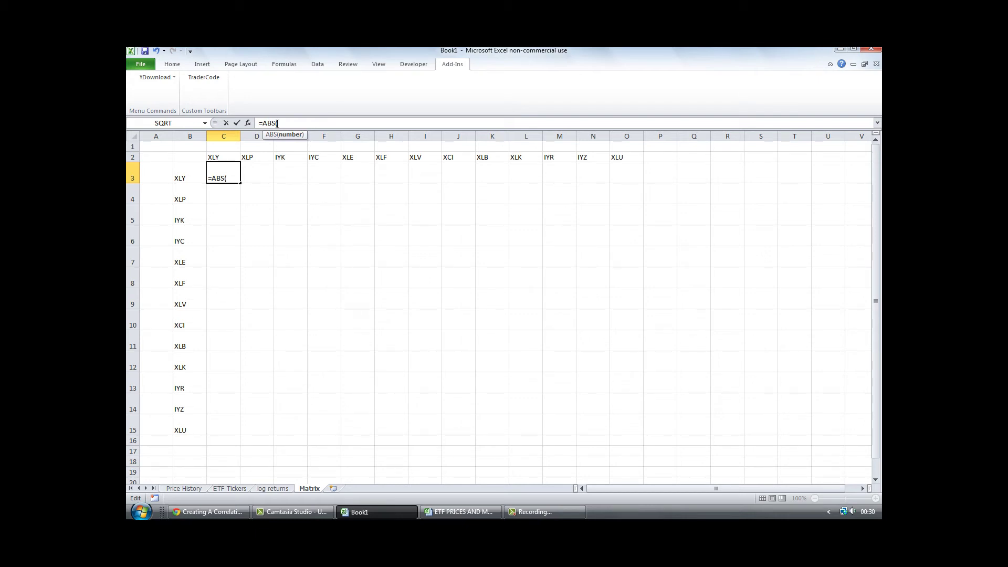
type("CORR")
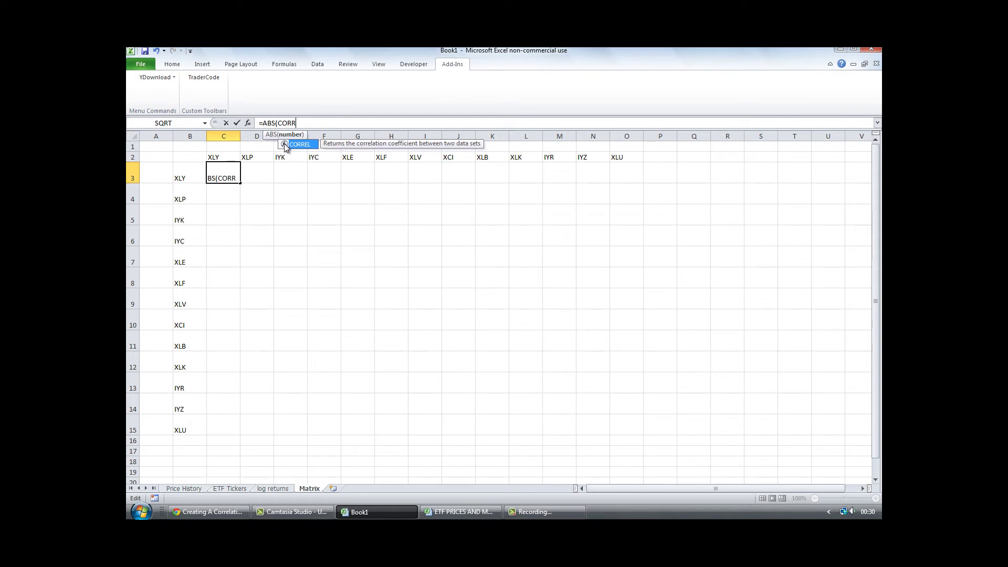
double_click(294, 145)
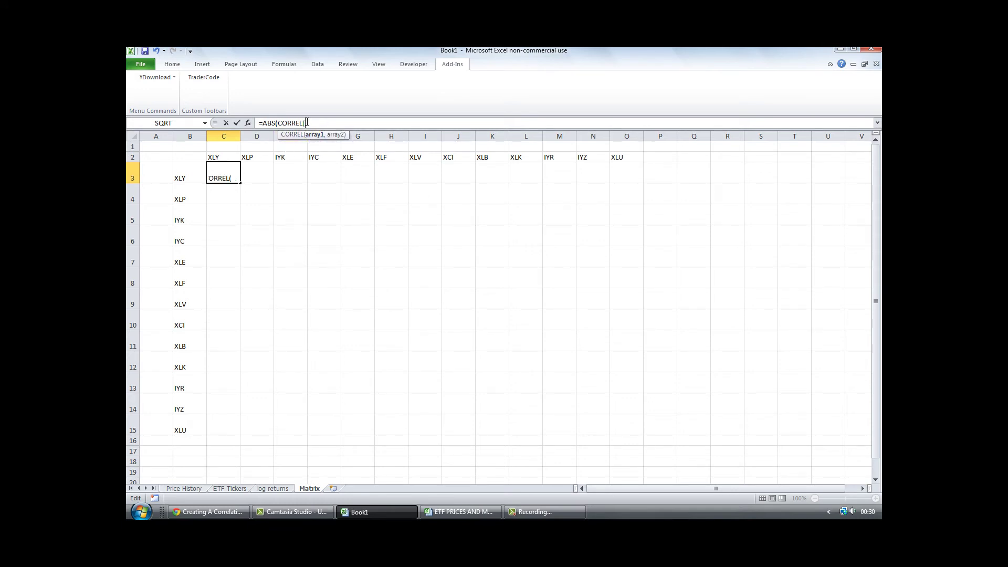
type("I")
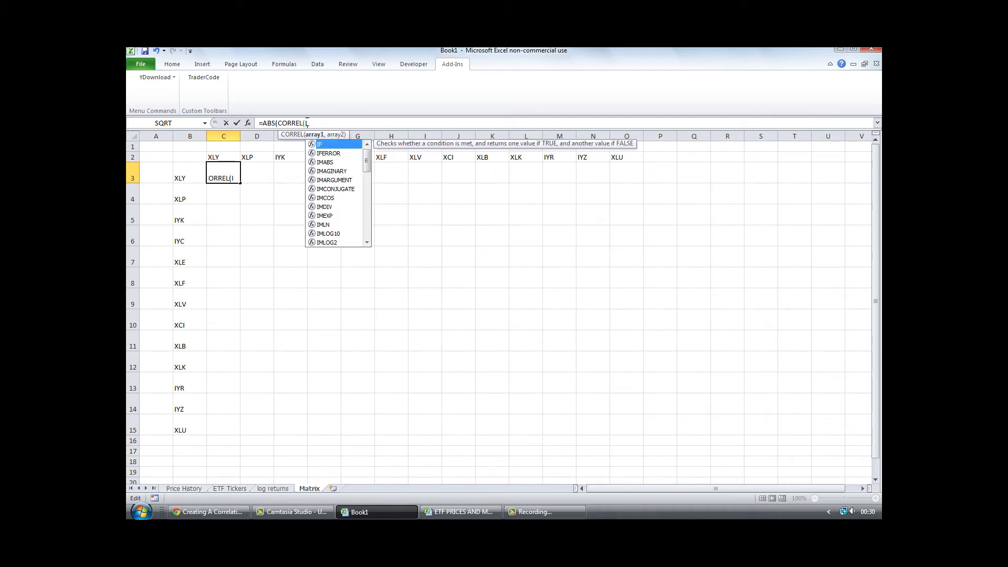
type("NDI")
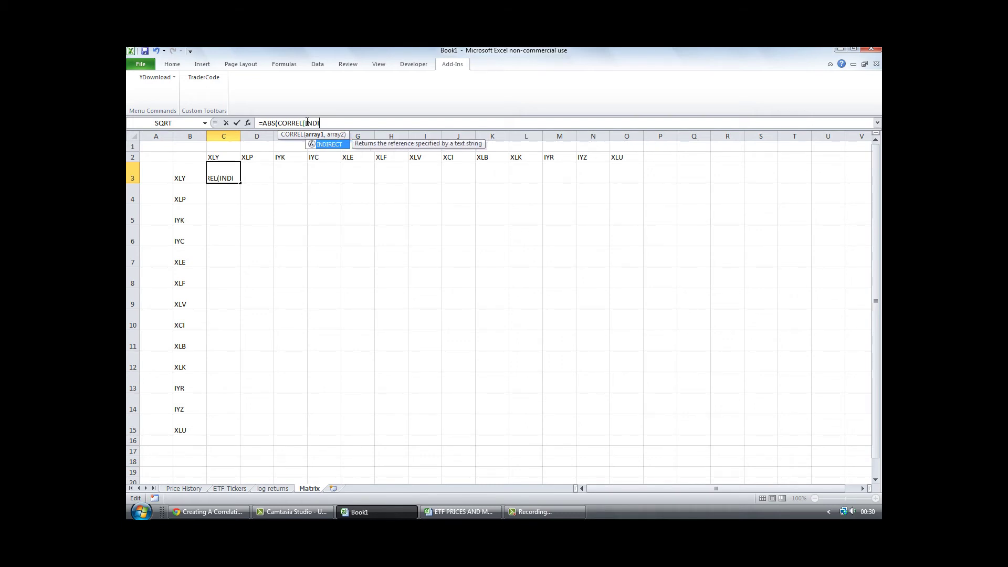
double_click(314, 145)
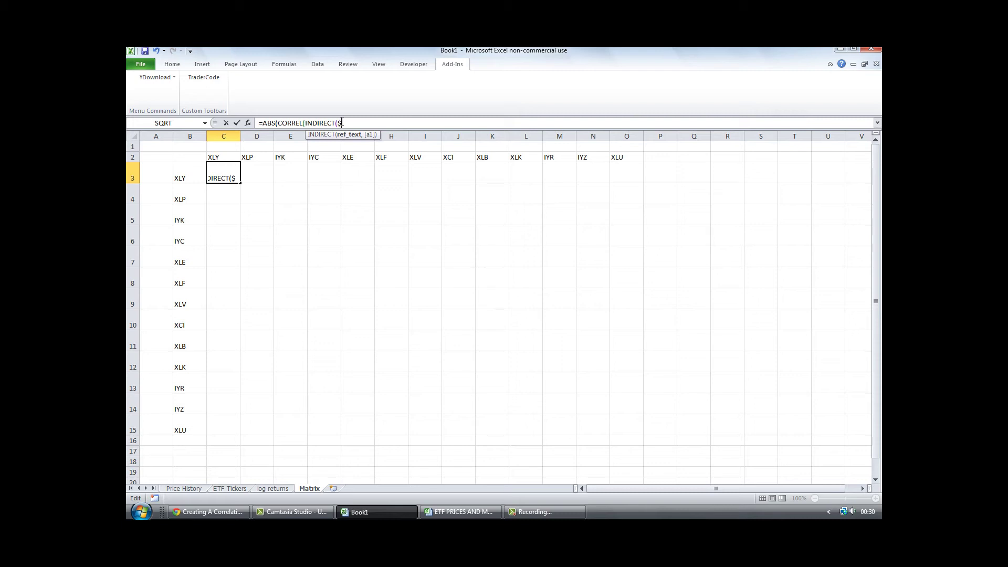
type("$B3)")
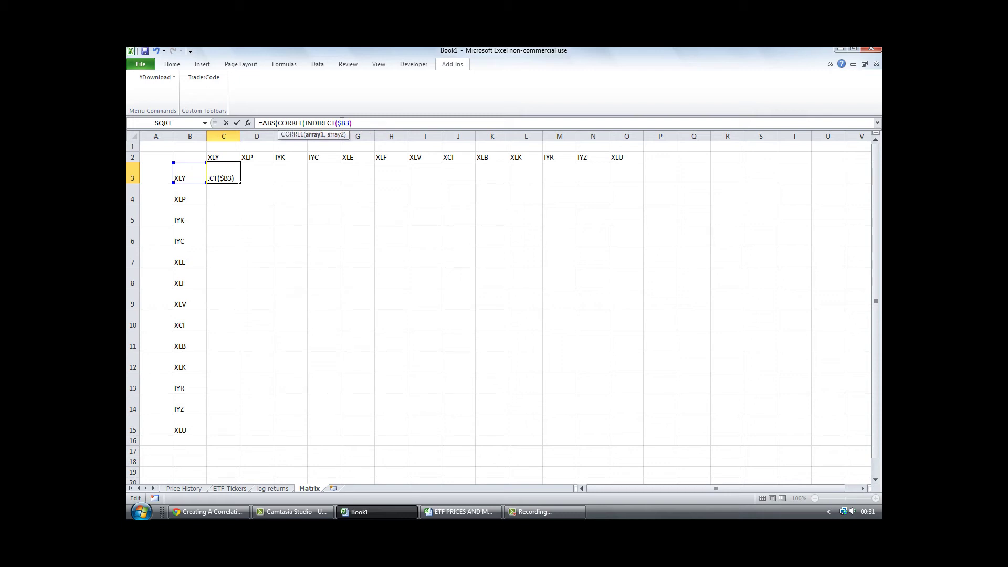
type(",IND")
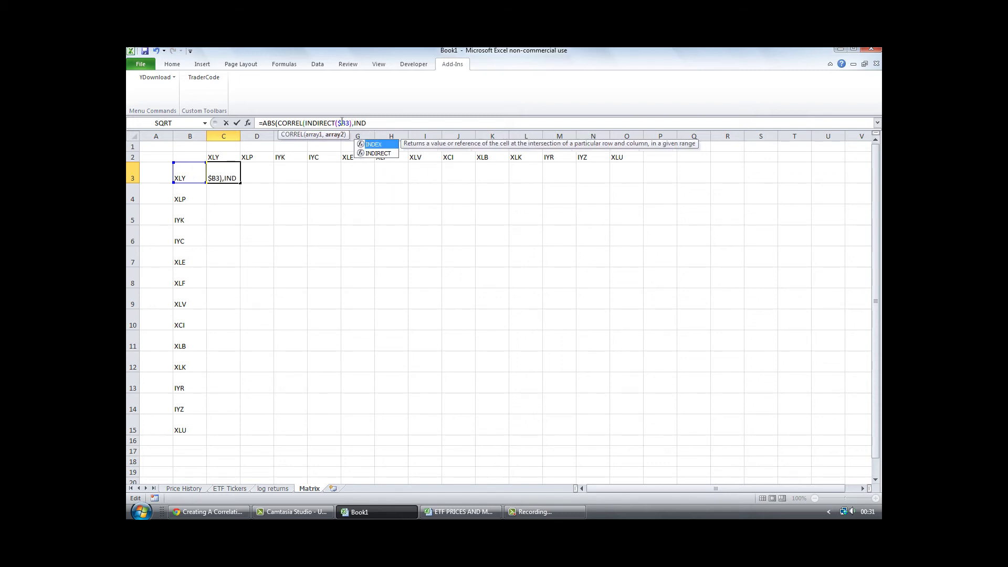
left_click(364, 153)
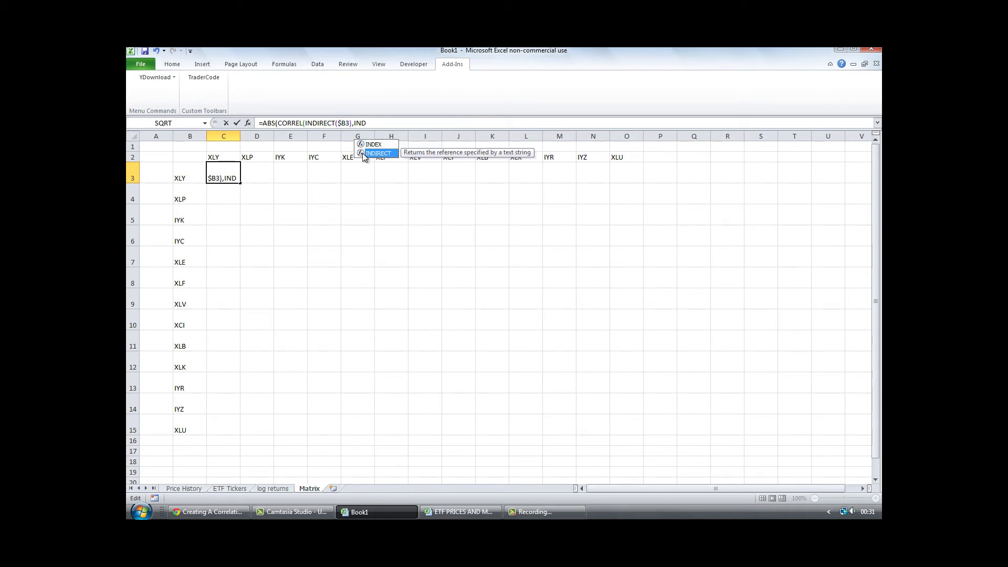
double_click(365, 153)
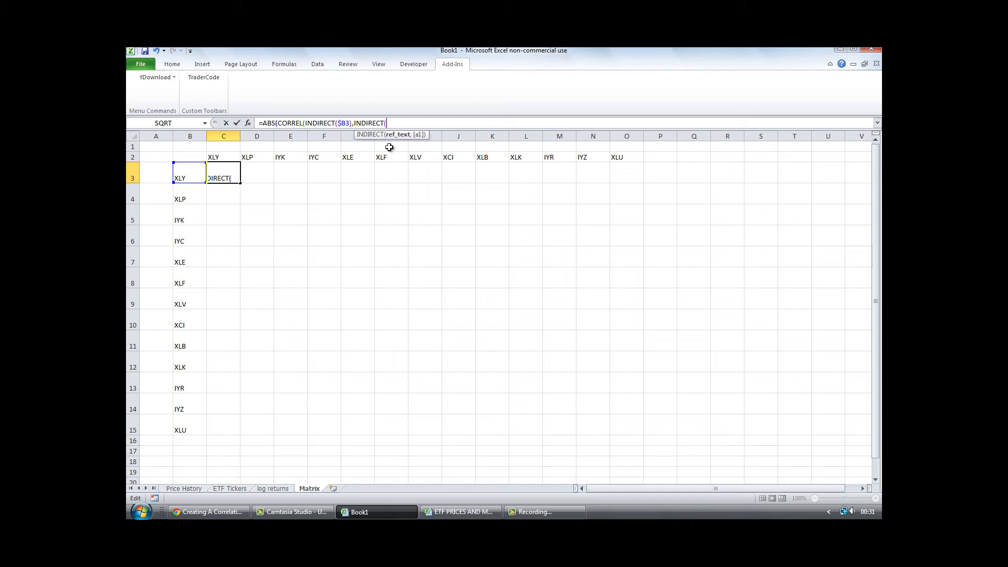
type("C")
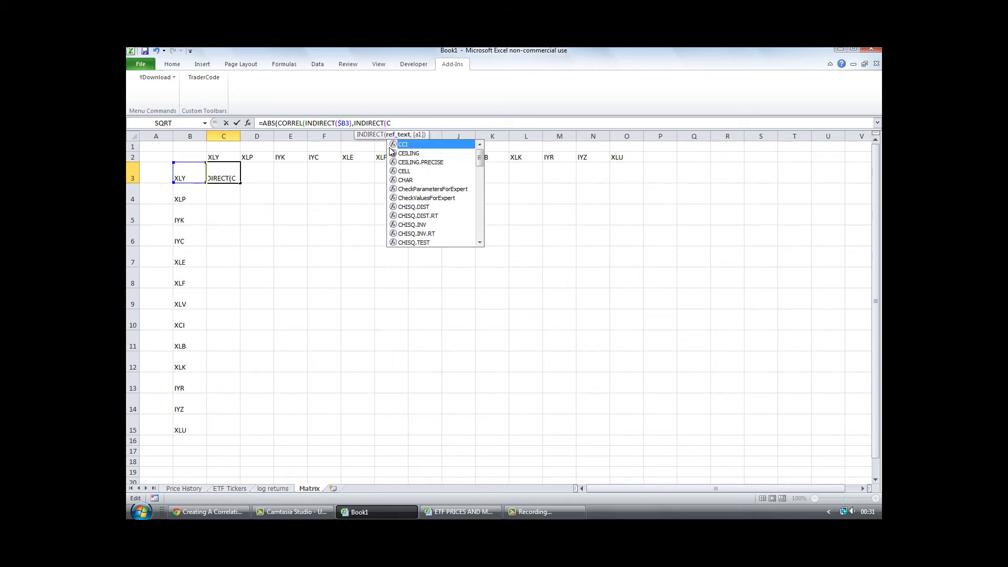
type("$")
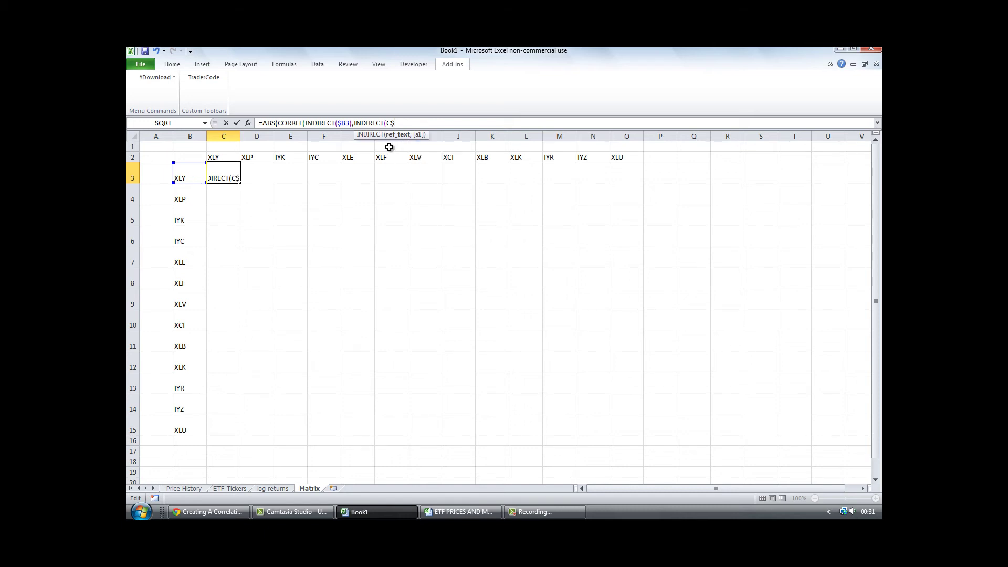
type("2))")
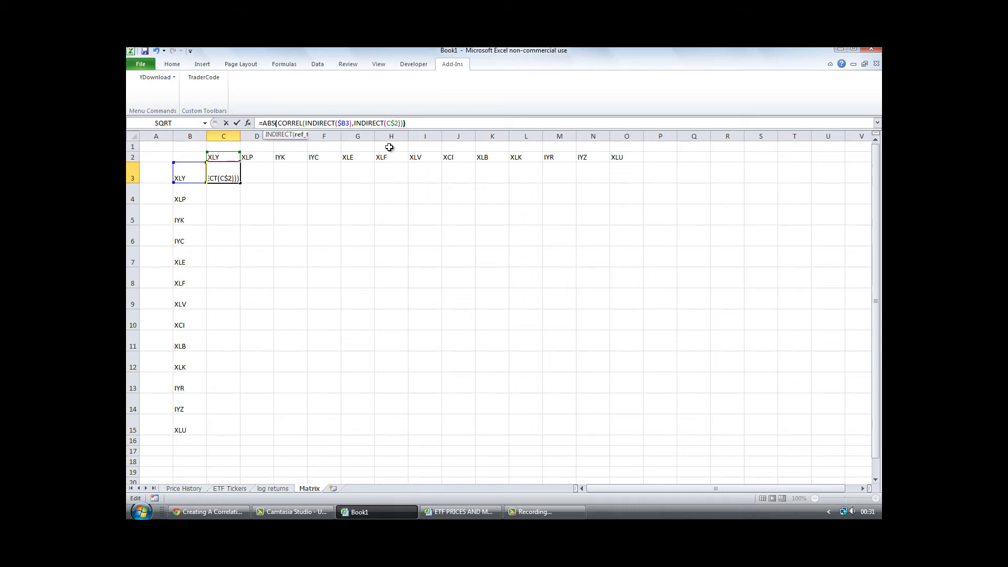
key("Return")
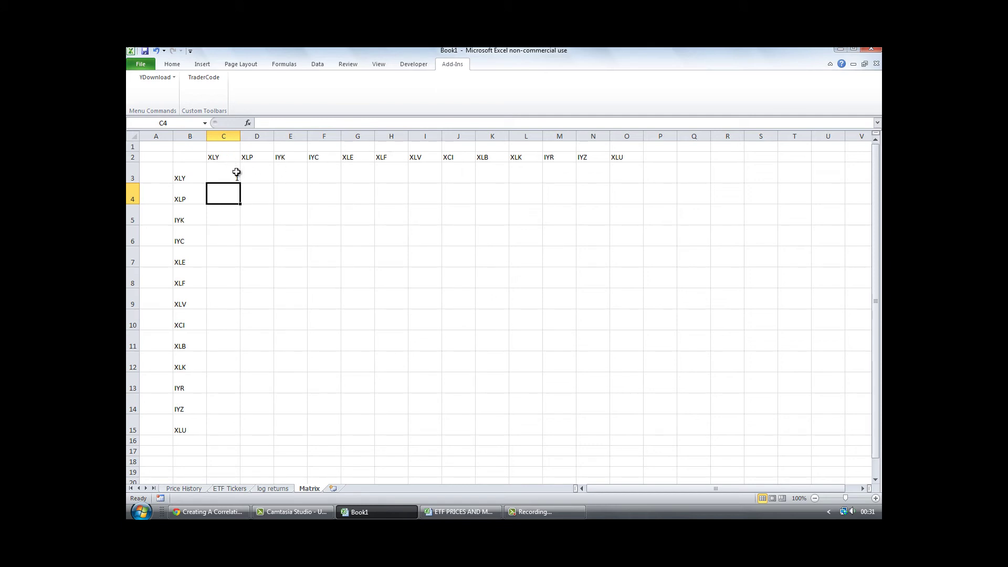
Fill the C3 correlation formula across and down through C3:O15
left_click(234, 168)
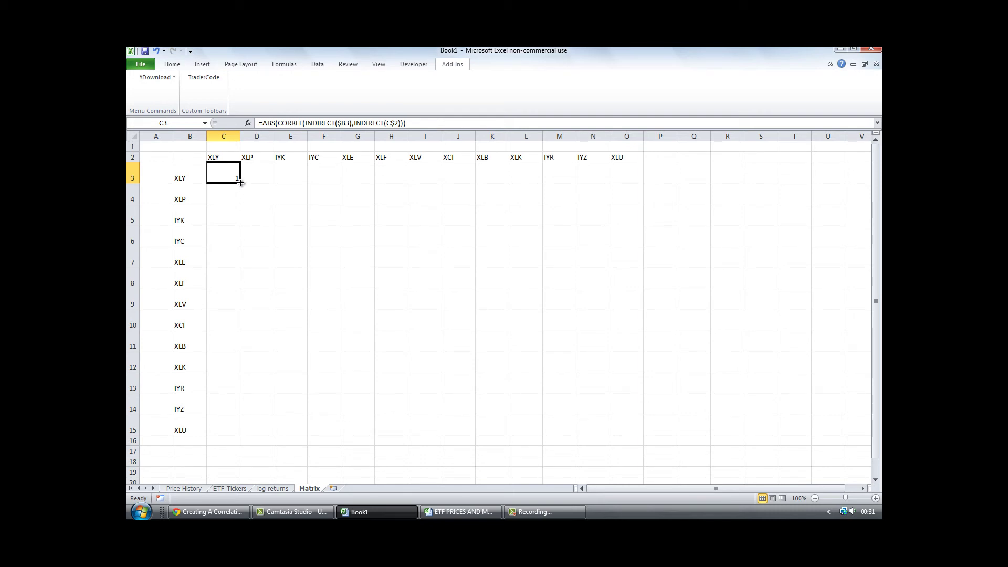
left_click_drag(240, 181, 649, 429)
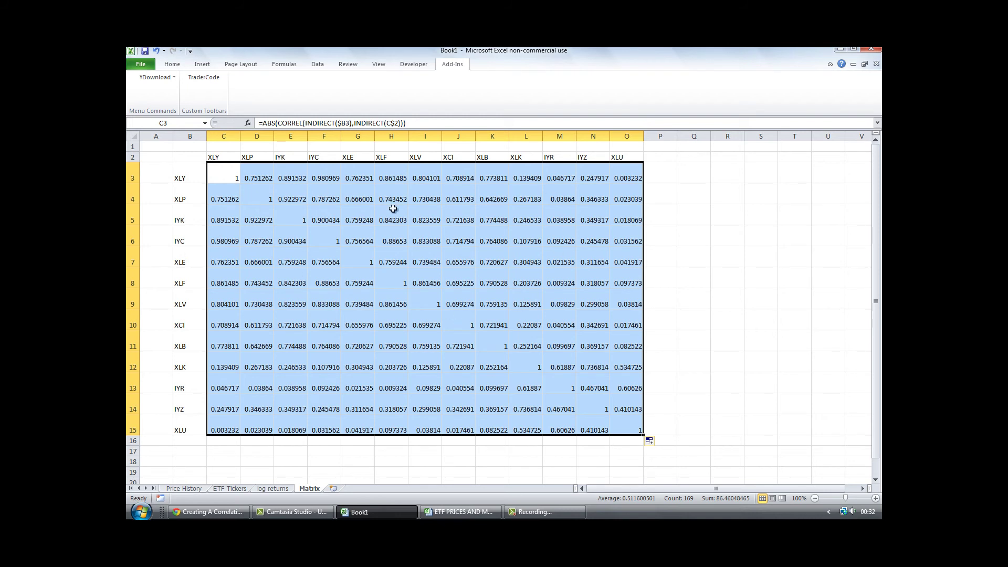
Format the matrix cells as Number with 2 decimal places, so XLY vs XLP reads 0.75
right_click(395, 254)
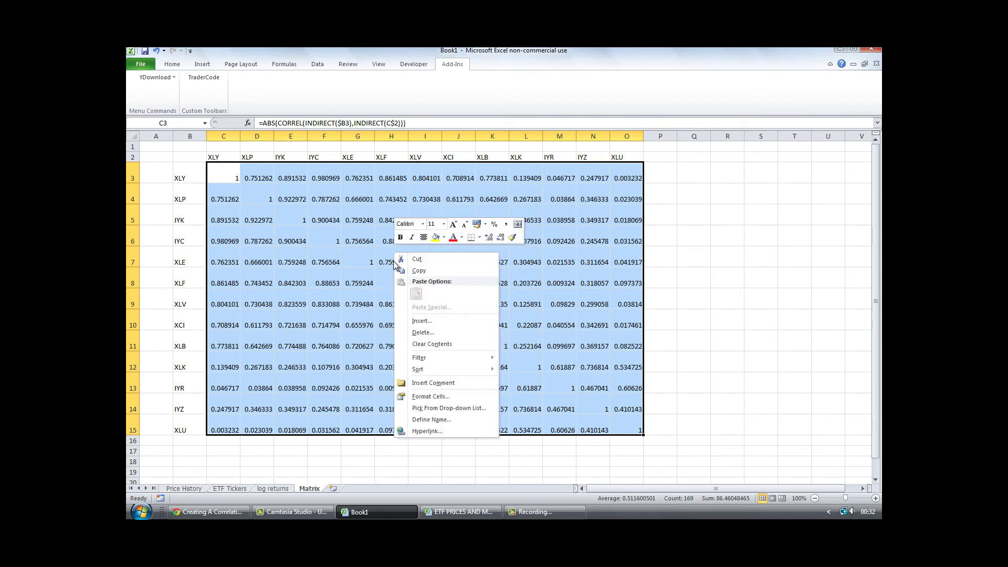
left_click(429, 396)
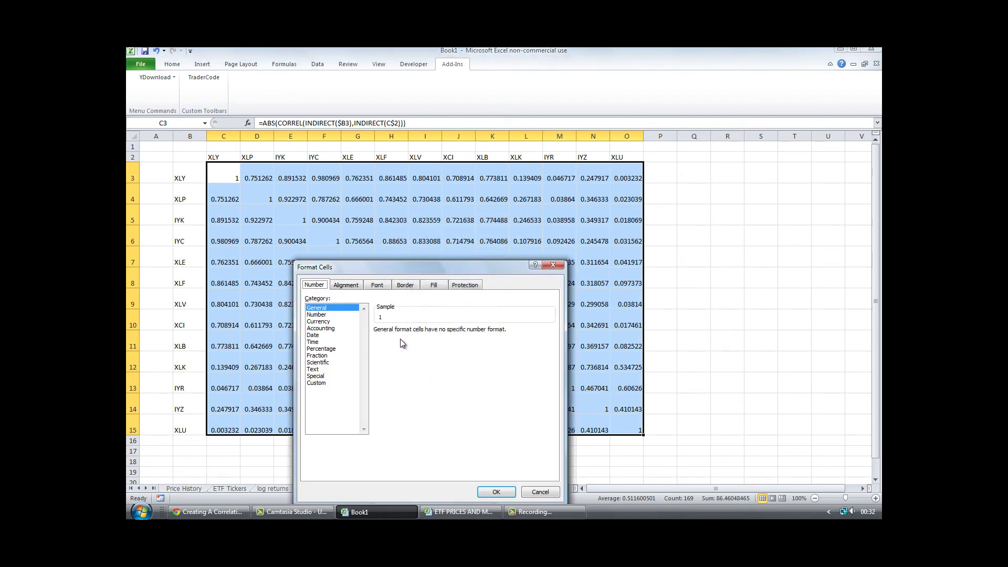
left_click(323, 315)
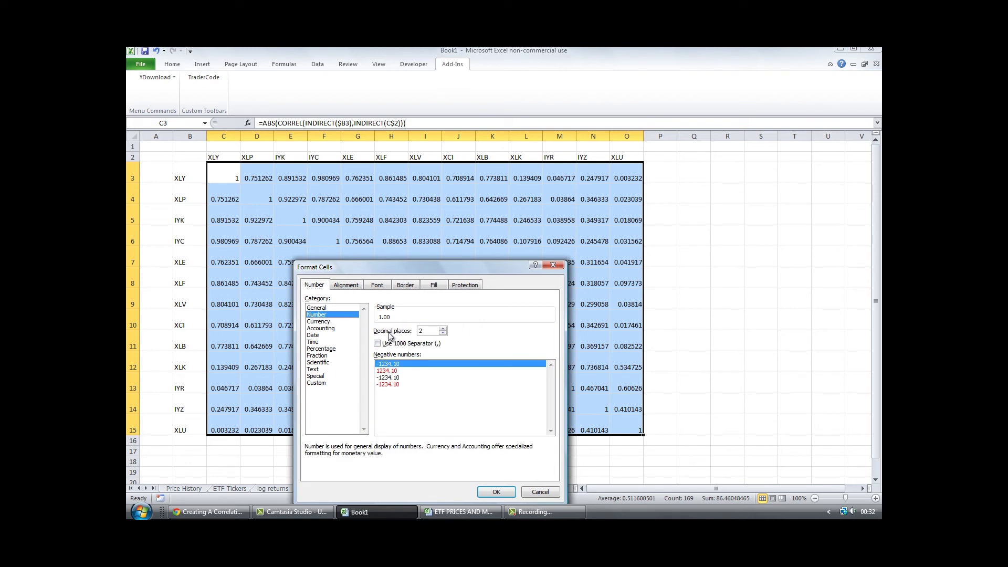
left_click(497, 492)
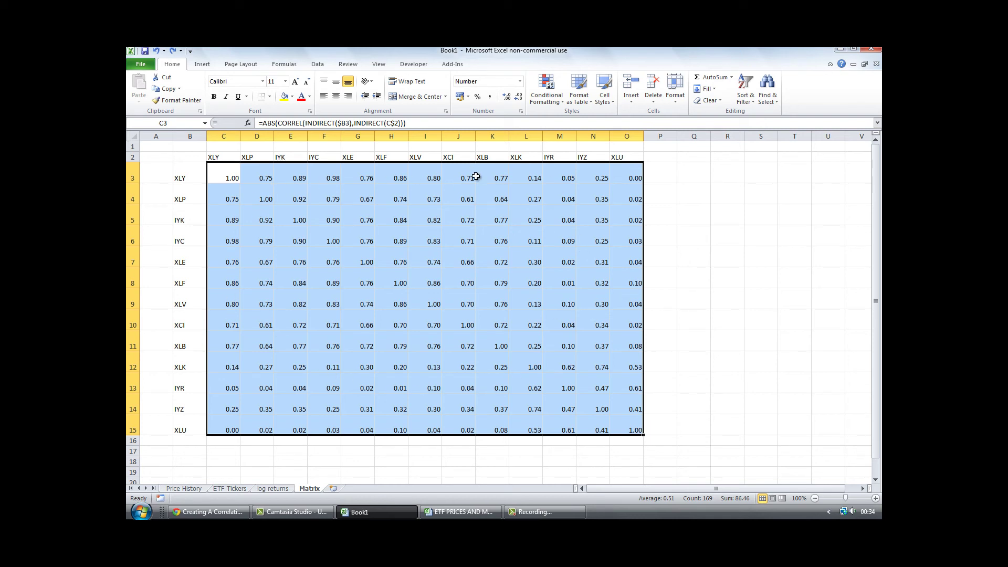
Apply the Red-Yellow-Green conditional formatting colour scale to the selected matrix cells
right_click(400, 280)
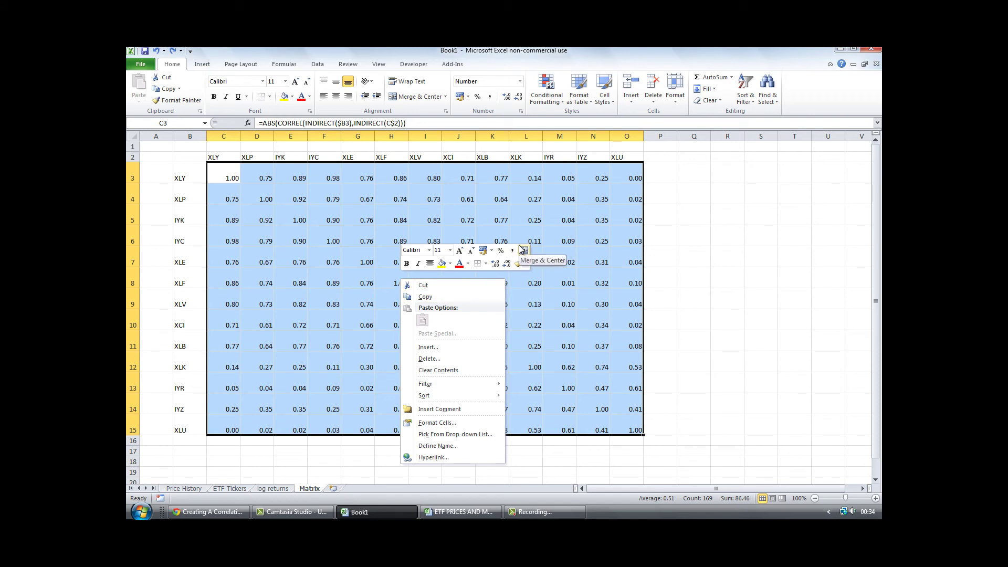
key("Escape")
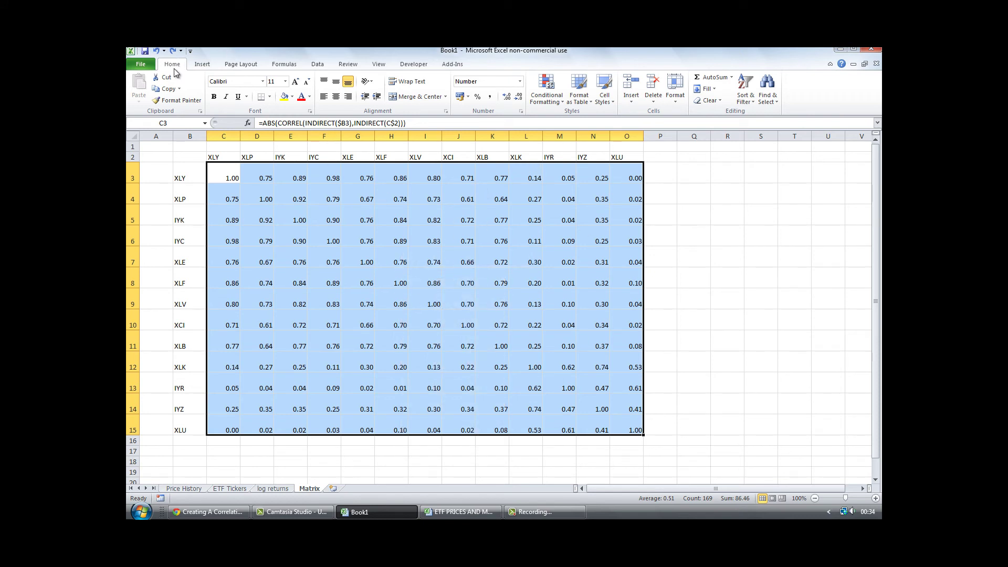
left_click(548, 94)
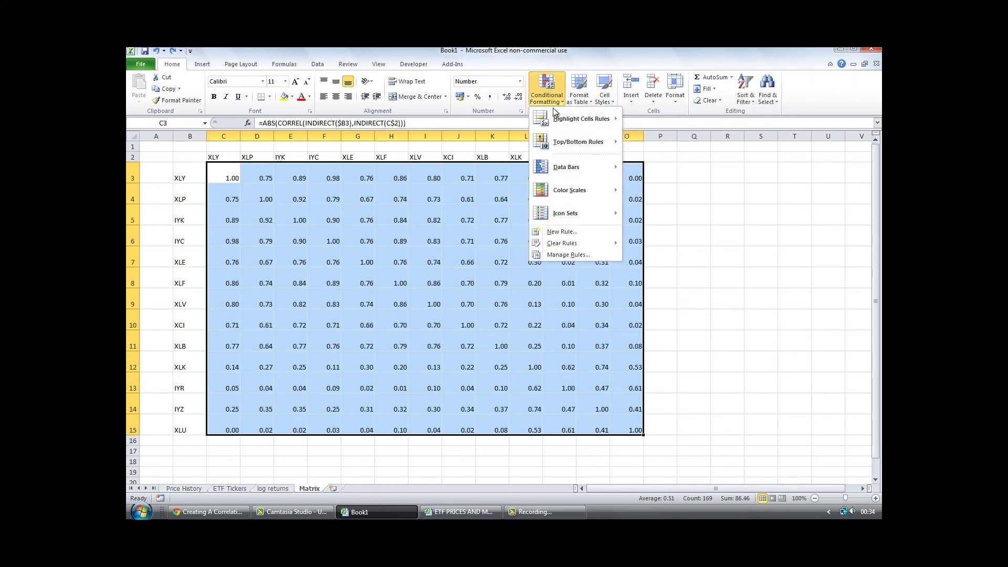
mouse_move(575, 191)
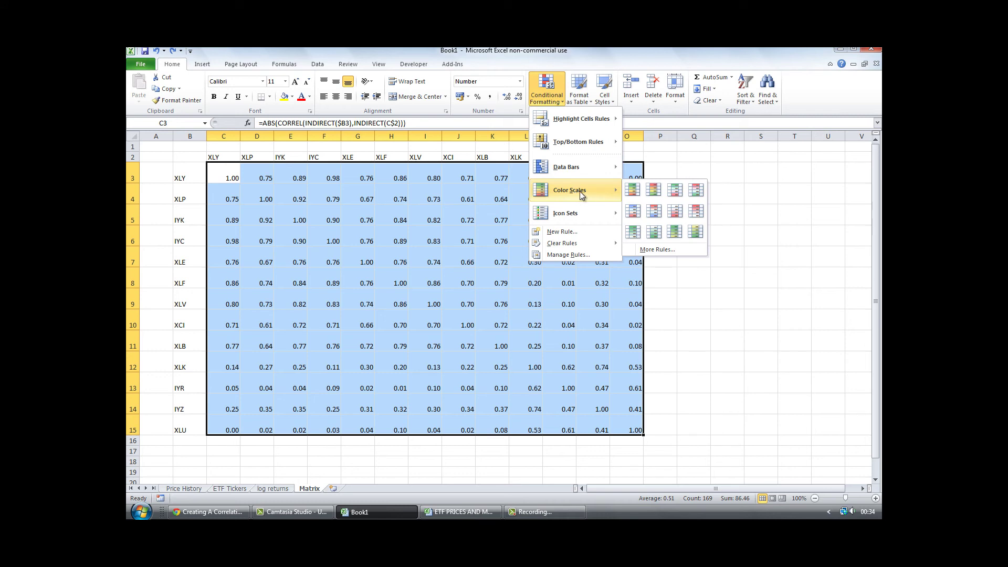
left_click(656, 191)
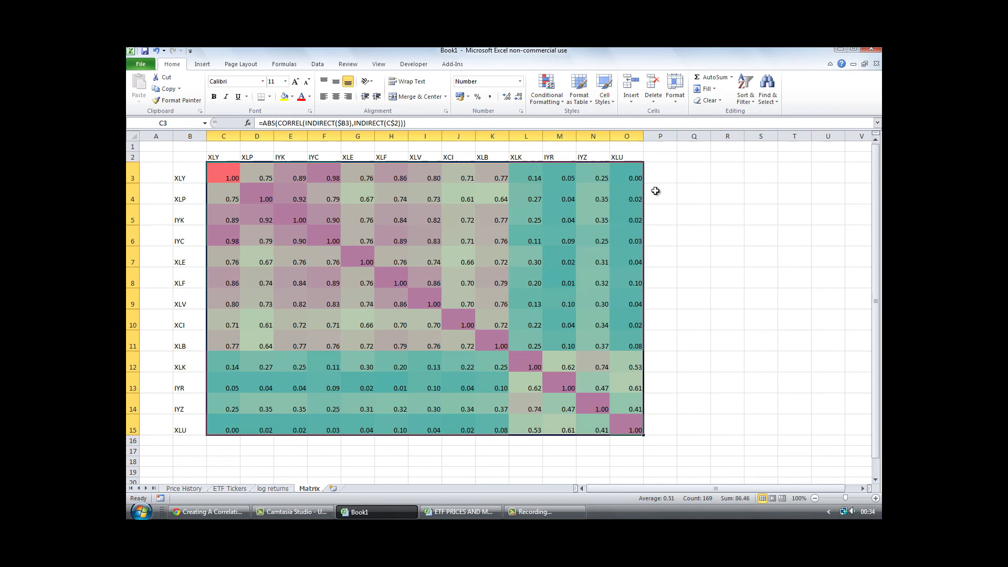
left_click(772, 271)
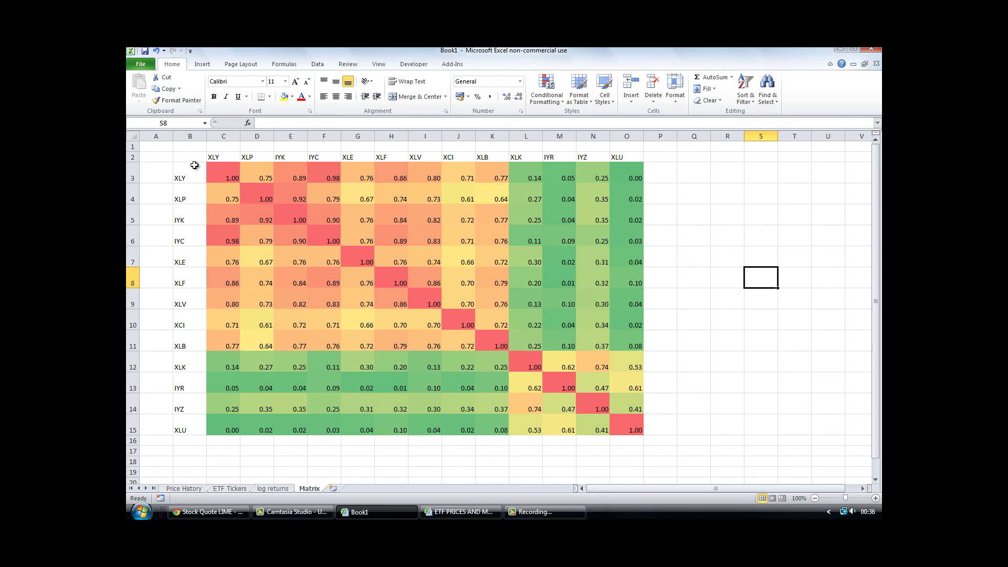
Flip between the ETF Tickers and Matrix sheets, then bring up the ETF PRICES AND MATRIX.xlsx workbook
left_click(237, 489)
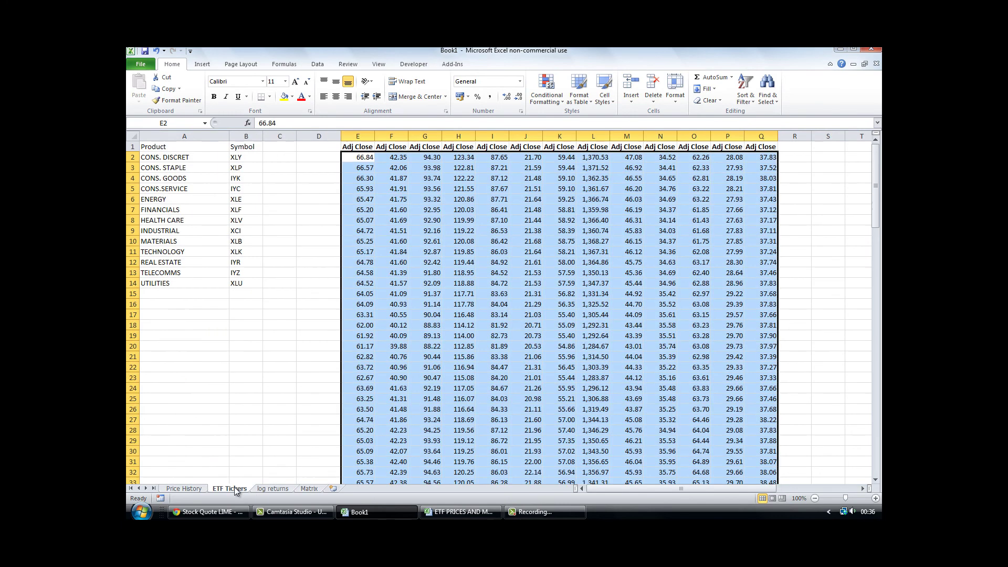
left_click(307, 488)
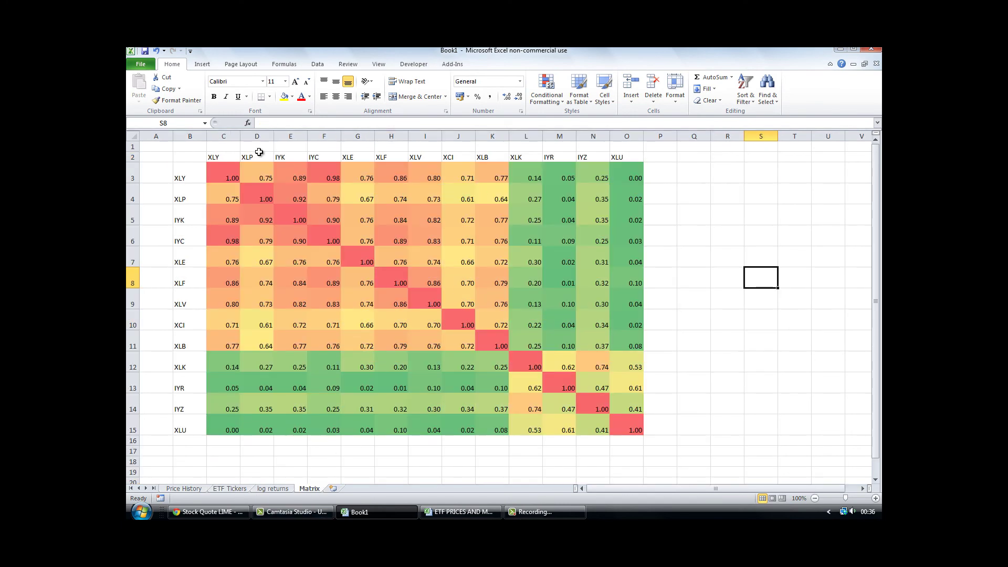
left_click(231, 489)
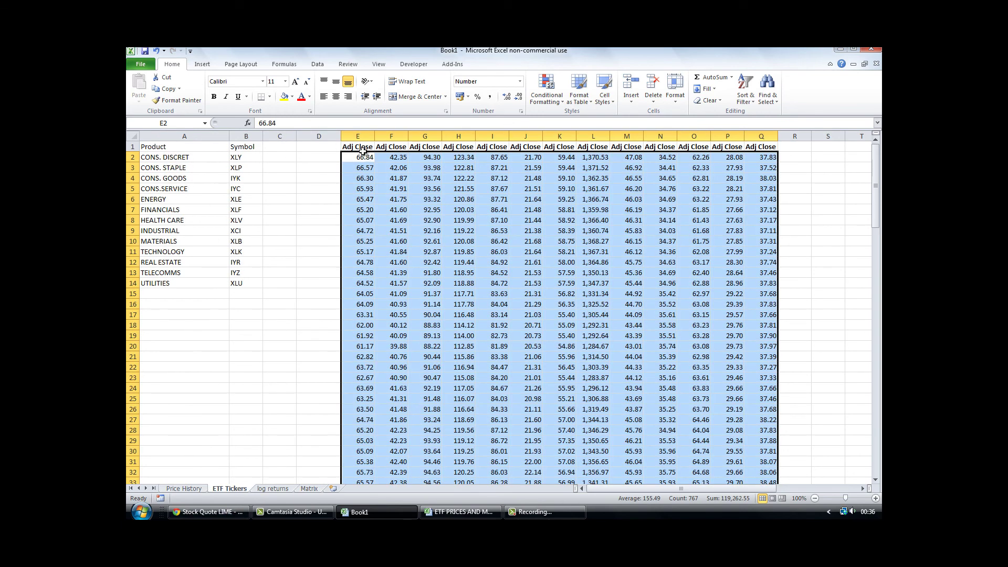
left_click(463, 515)
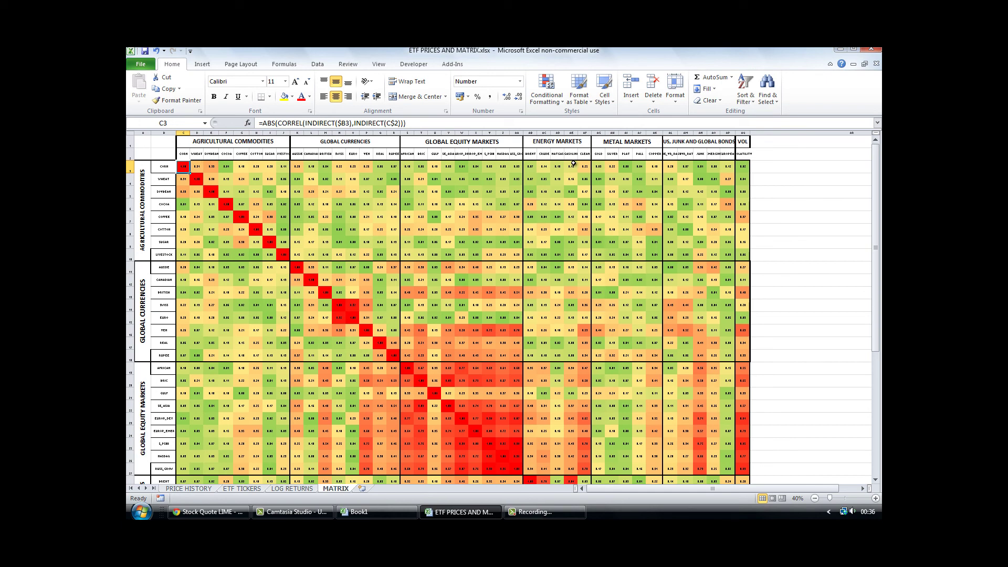
left_click(875, 498)
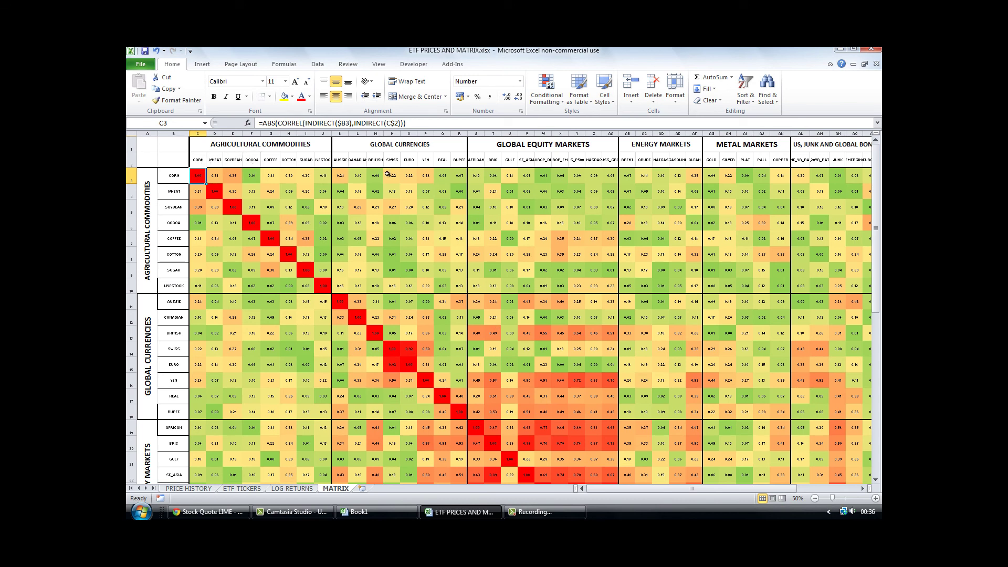
mouse_move(625, 489)
left_mouse_down()
mouse_move(666, 490)
mouse_move(624, 487)
left_mouse_up()
scroll(701, 490, "down", 4)
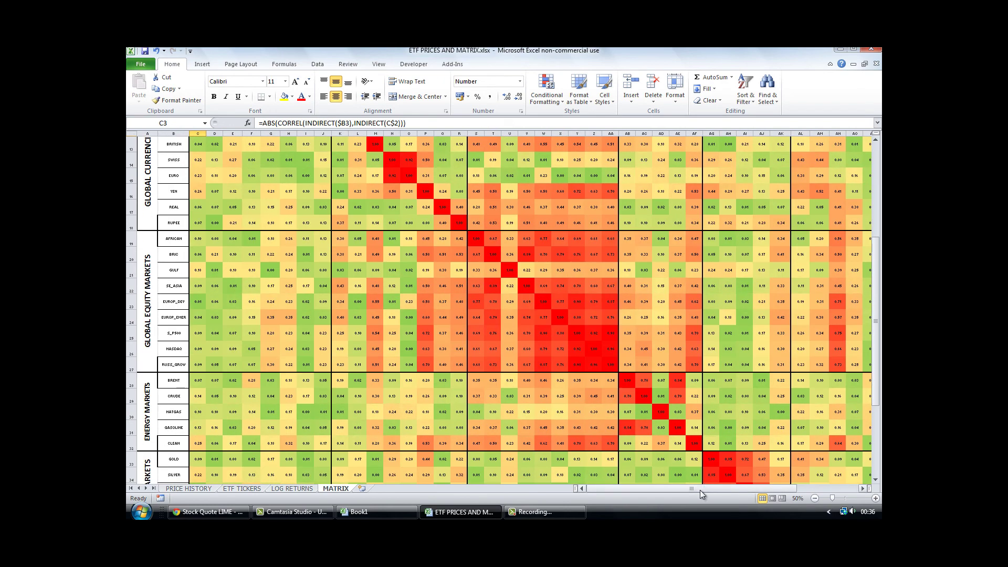
left_click_drag(701, 490, 707, 489)
scroll(707, 490, "down", 2)
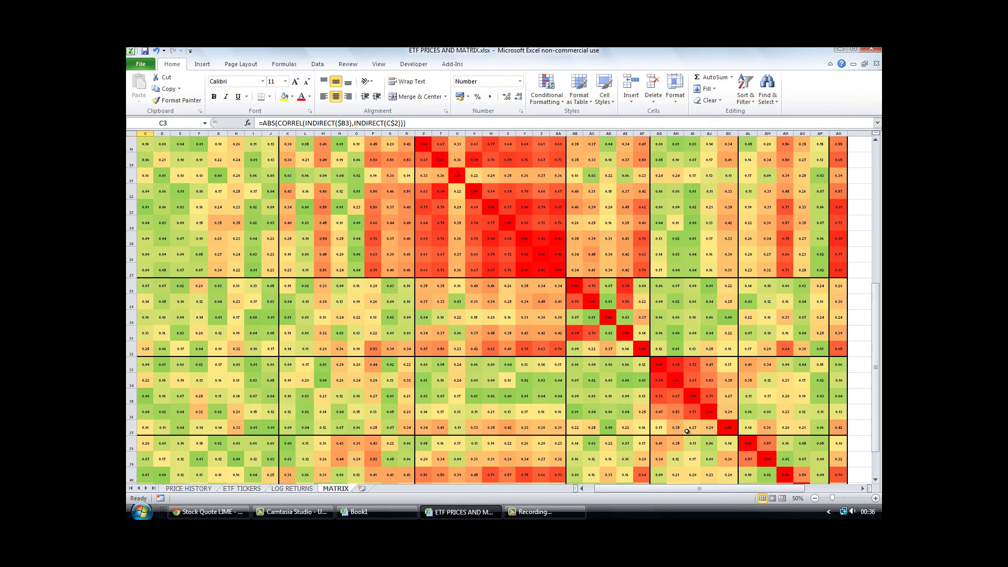
left_click(380, 512)
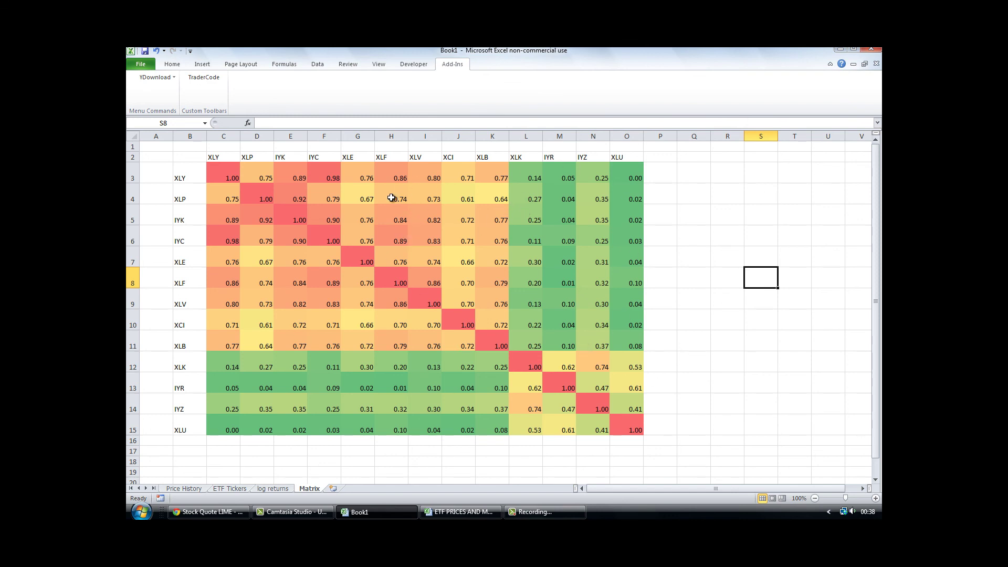
Zoom the example workbook out to 30% to review the whole matrix, then view LOG RETURNS
left_click(471, 516)
left_click(815, 499)
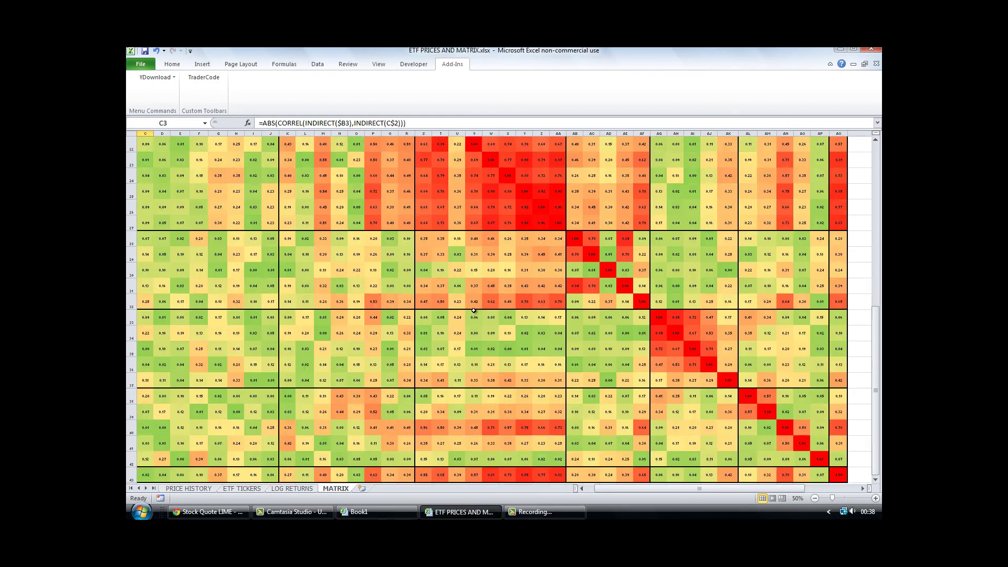
scroll(814, 499, "up", 6)
left_click(814, 500)
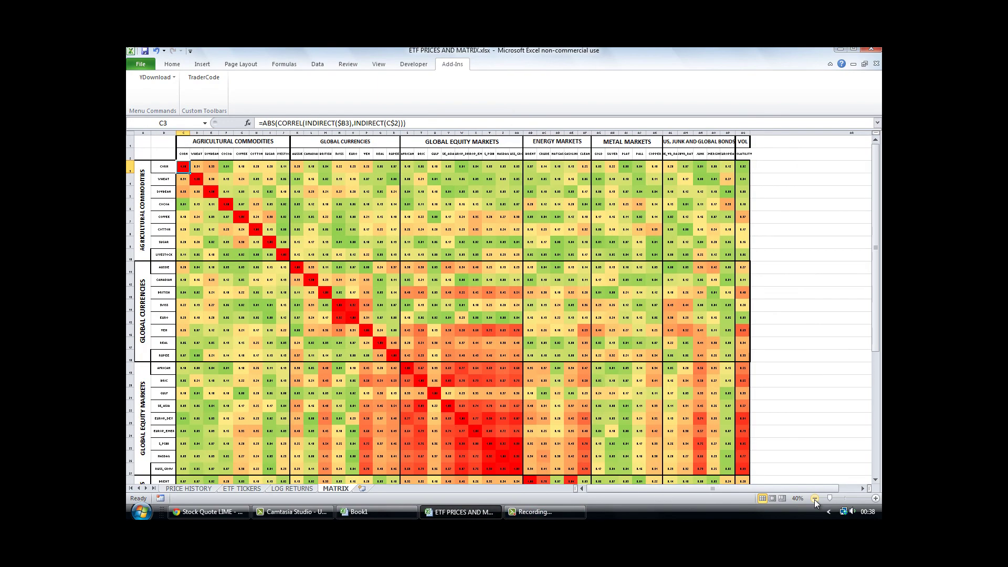
left_click(815, 500)
scroll(514, 373, "down", 3)
scroll(514, 372, "up", 3)
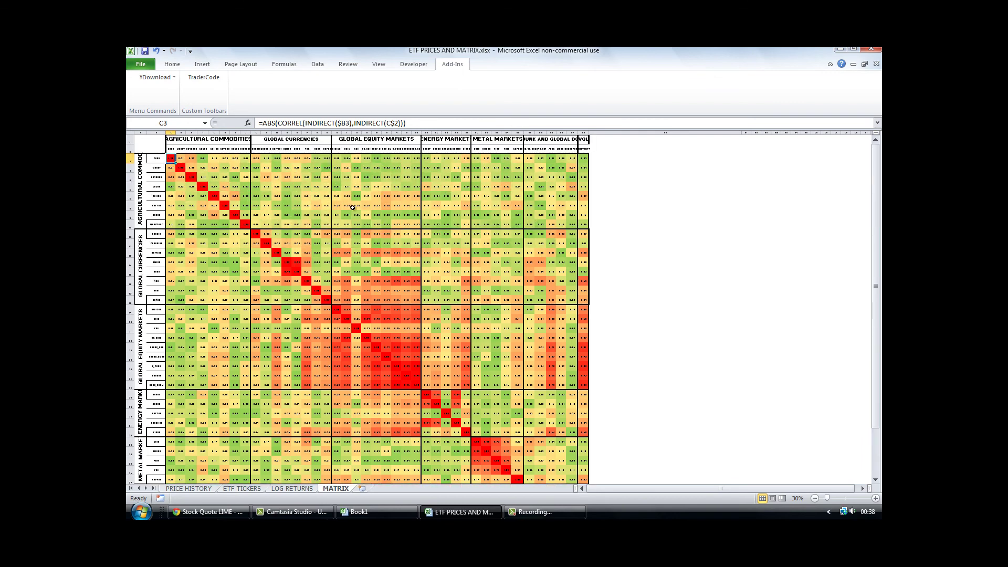
scroll(460, 192, "down", 3)
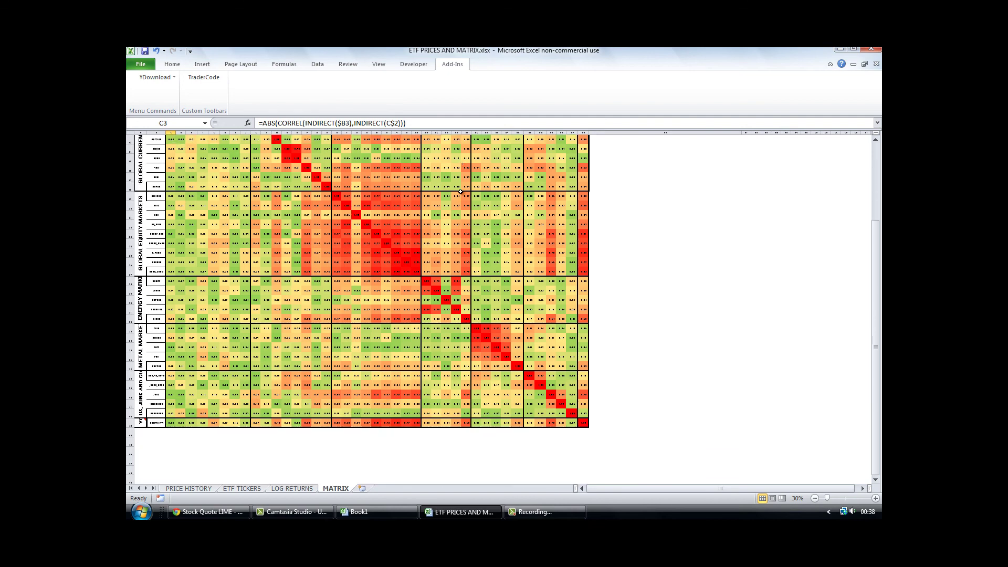
scroll(512, 331, "up", 3)
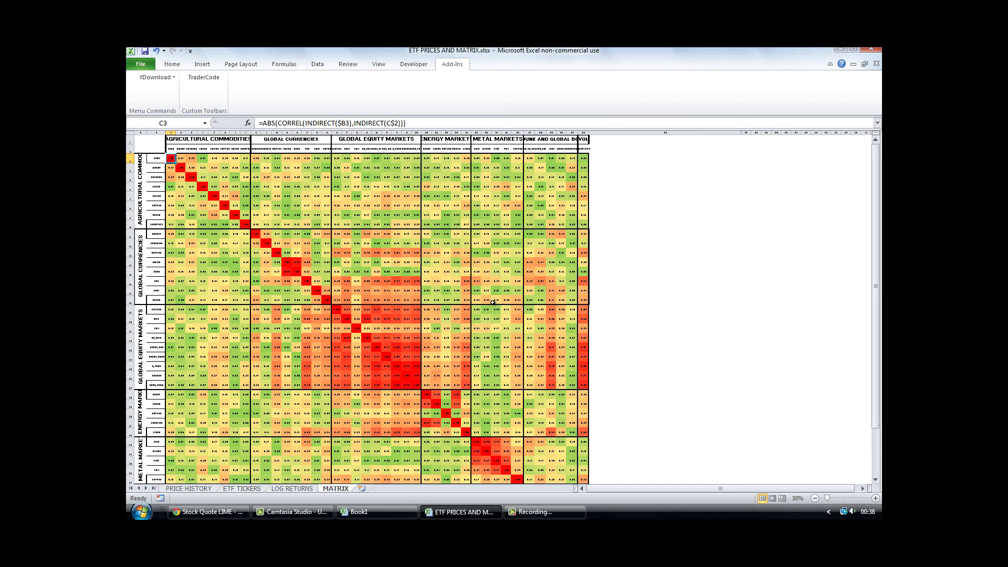
scroll(493, 303, "down", 2)
scroll(493, 303, "up", 2)
left_click(297, 489)
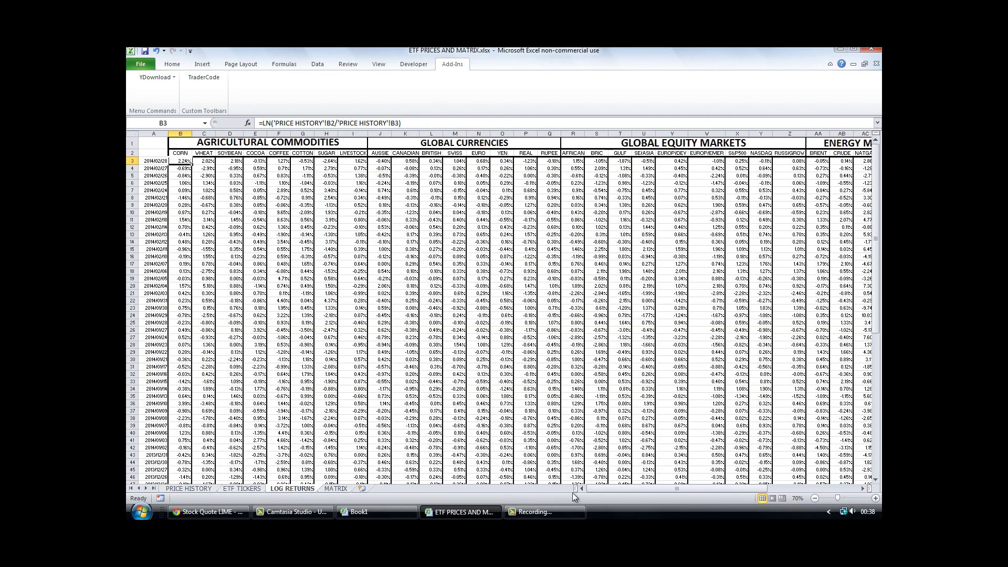